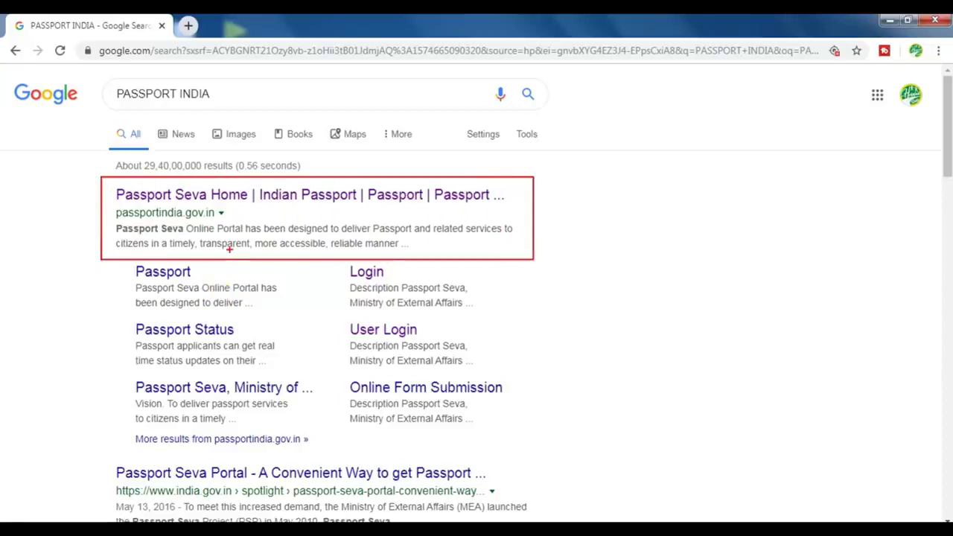
Open the official Passport Seva site, passportindia.gov.in, from the Google results for 'PASSPORT INDIA'
click(302, 197)
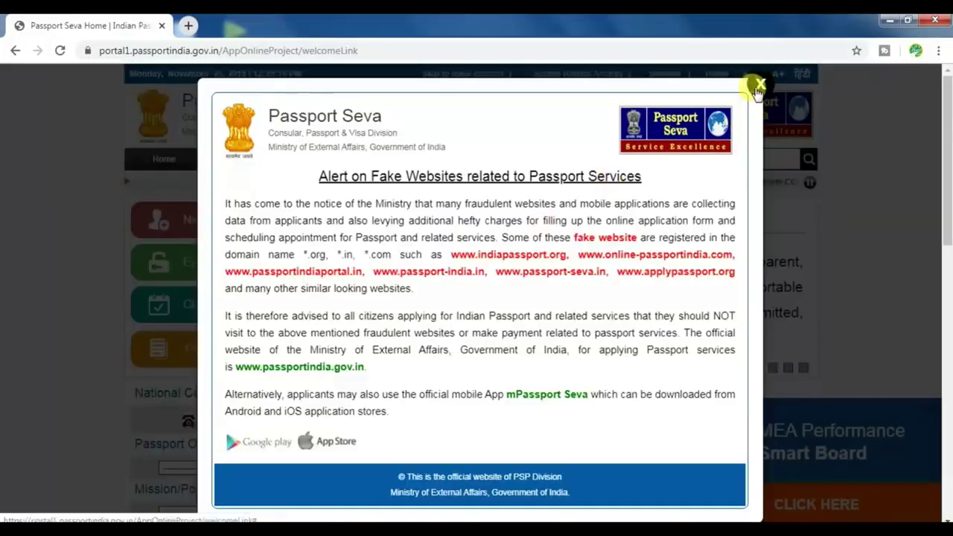
Dismiss the 'Alert on Fake Websites' popup covering the Passport Seva home page
click(757, 87)
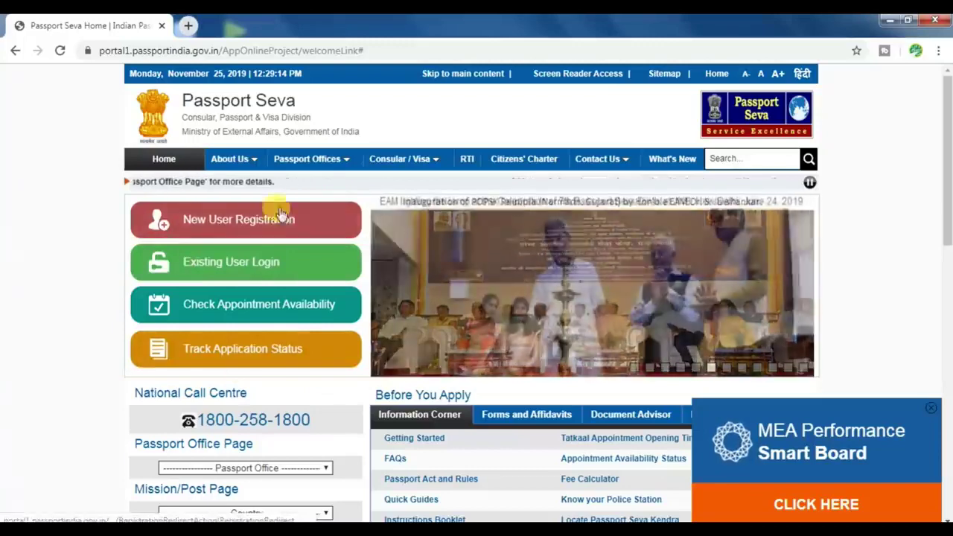
Start a New User Registration and choose Lucknow as the Passport Office
click(240, 222)
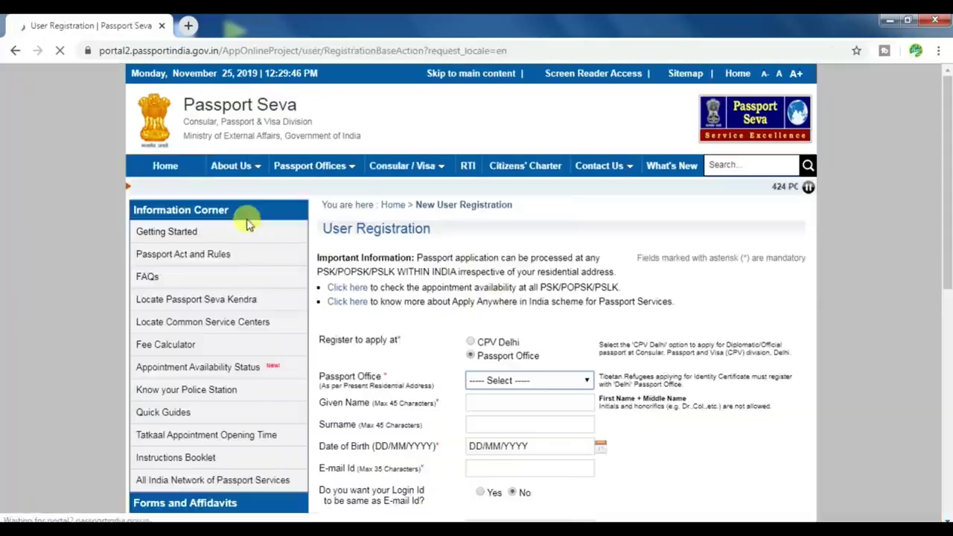
scroll(632, 363, down, 1)
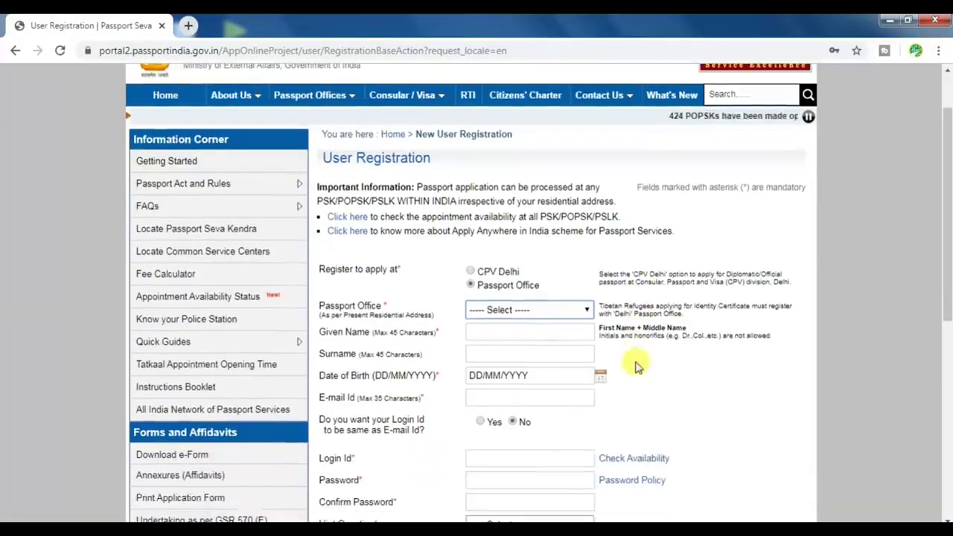
click(525, 309)
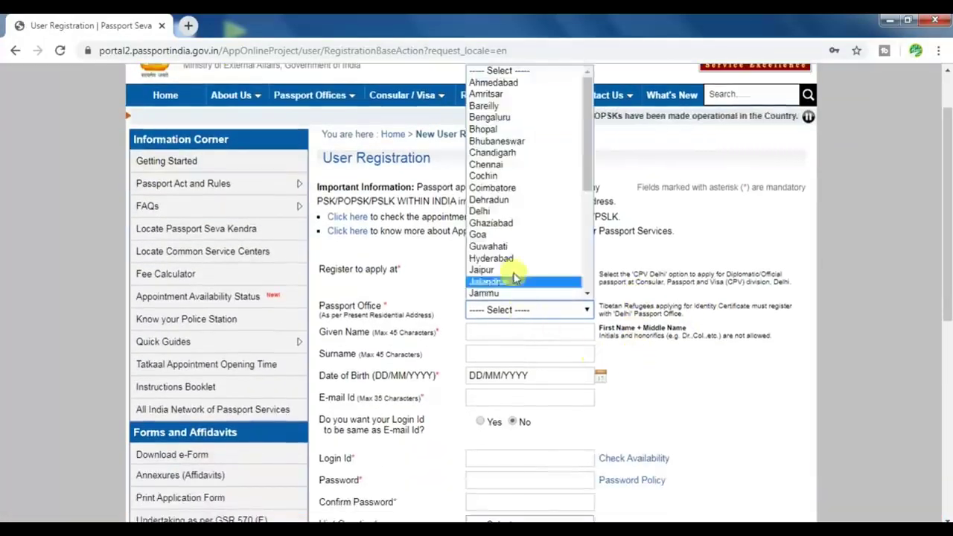
scroll(519, 223, down, 6)
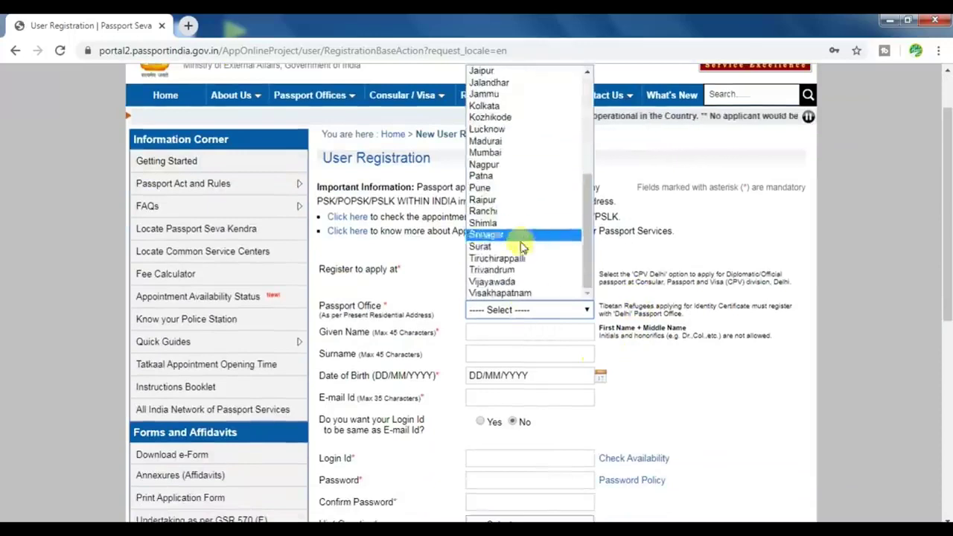
click(525, 129)
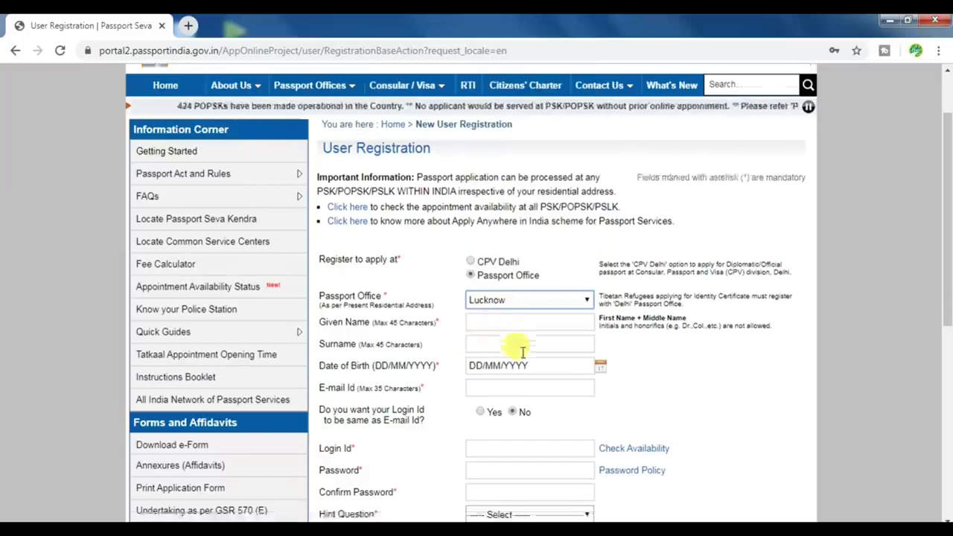
Go through the login id, password and hint question fields, leaving them empty
scroll(491, 320, down, 1)
scroll(537, 330, down, 1)
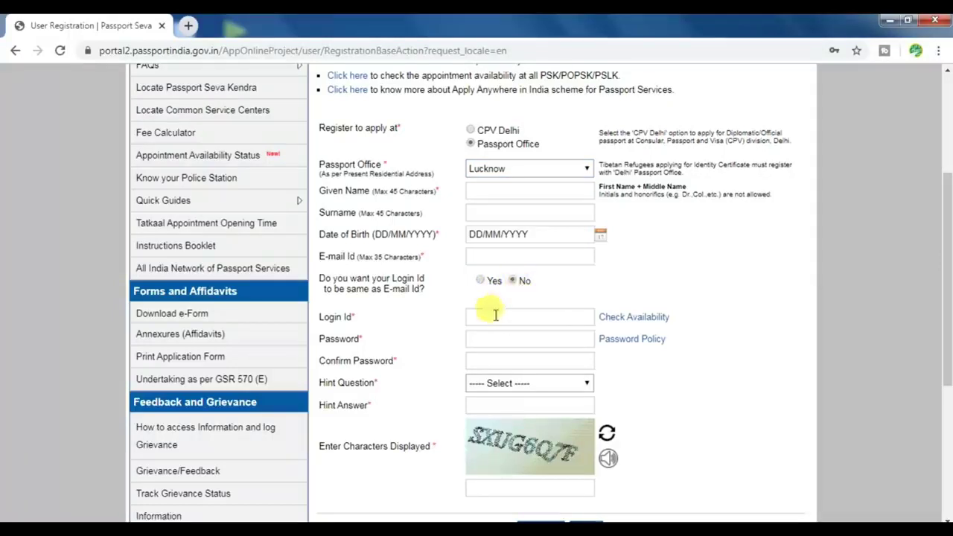
click(489, 317)
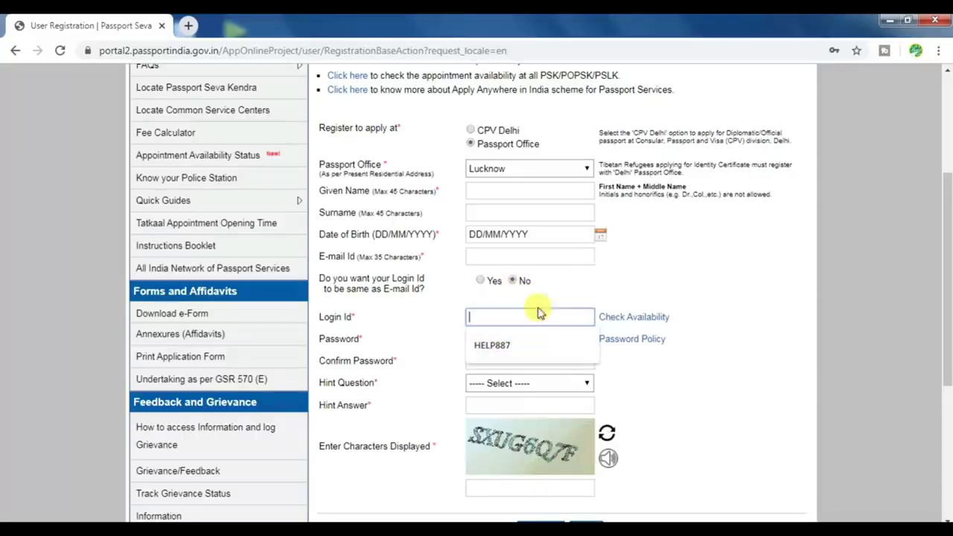
click(580, 304)
click(484, 343)
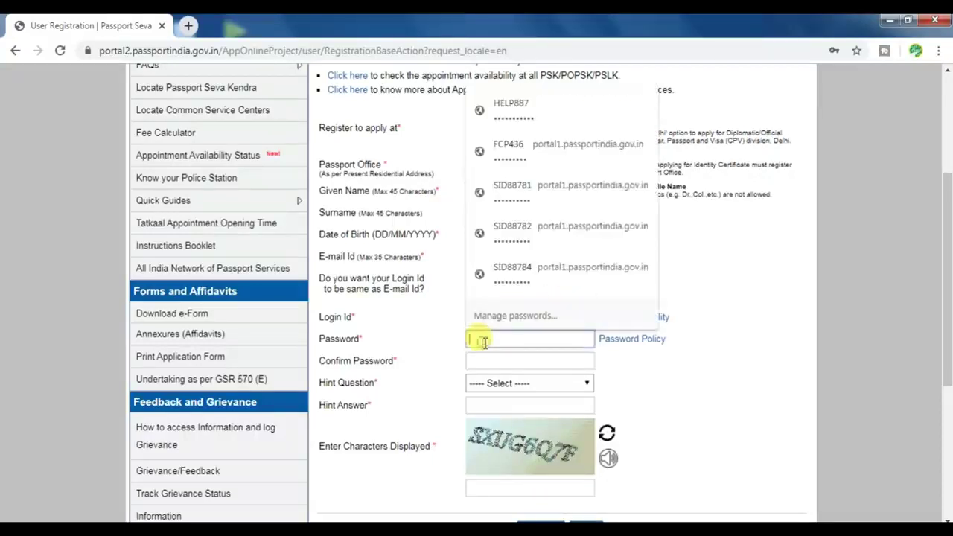
click(480, 364)
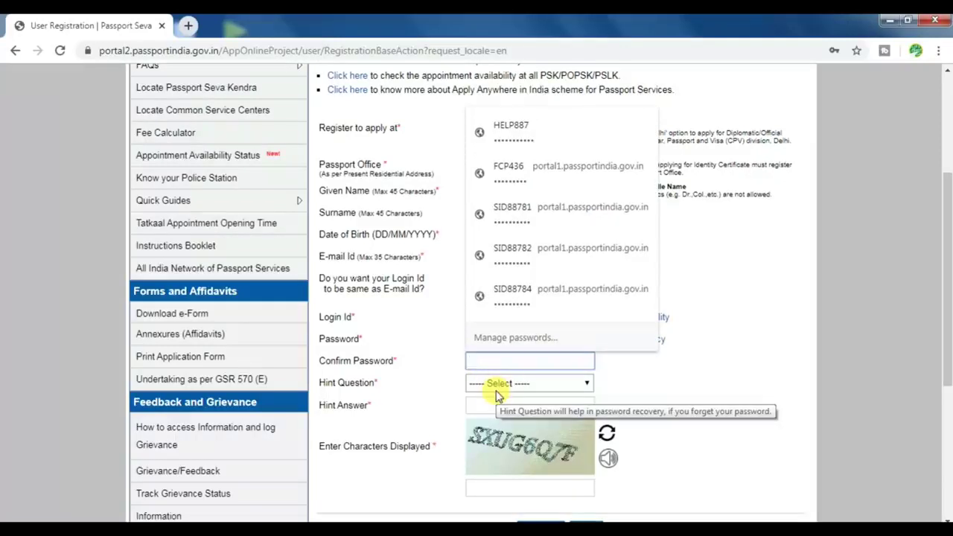
click(447, 382)
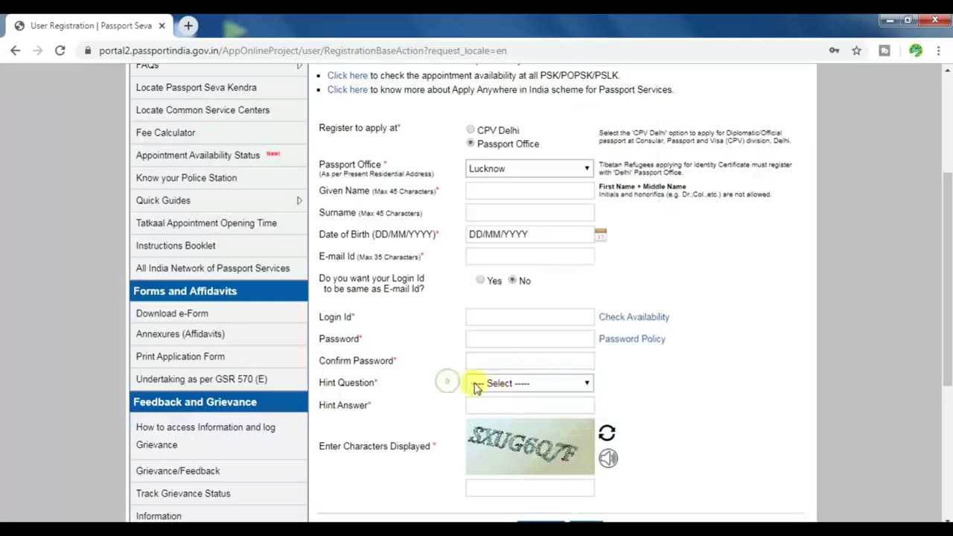
click(514, 384)
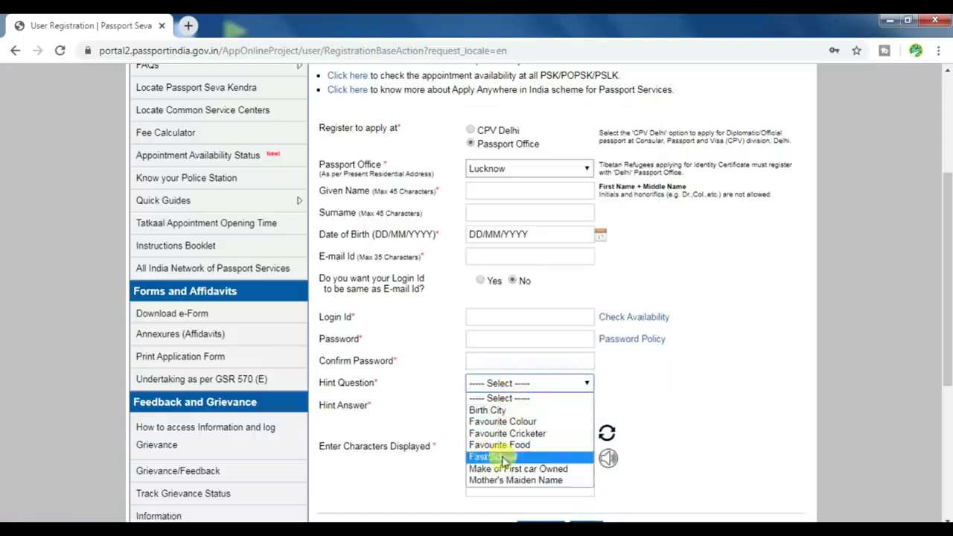
click(448, 419)
scroll(450, 420, down, 1)
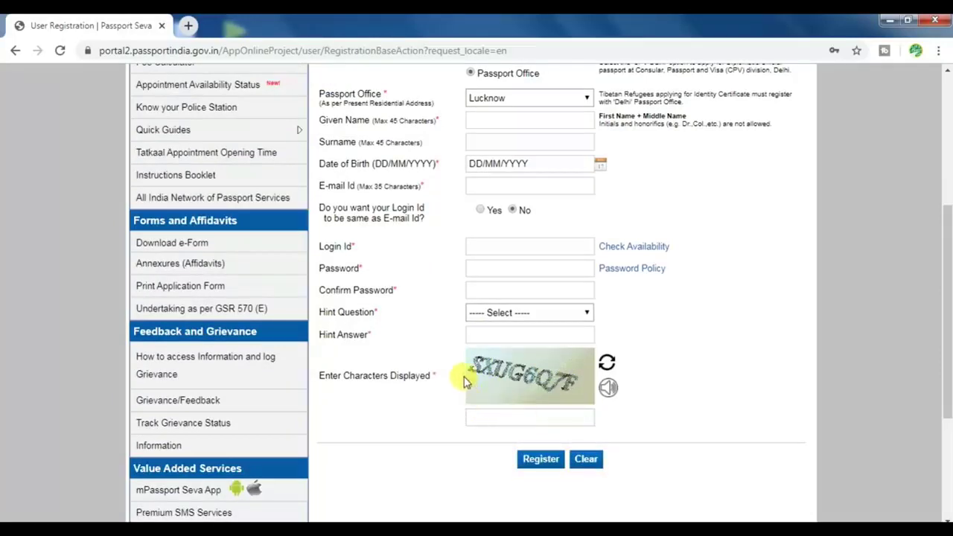
scroll(461, 378, up, 5)
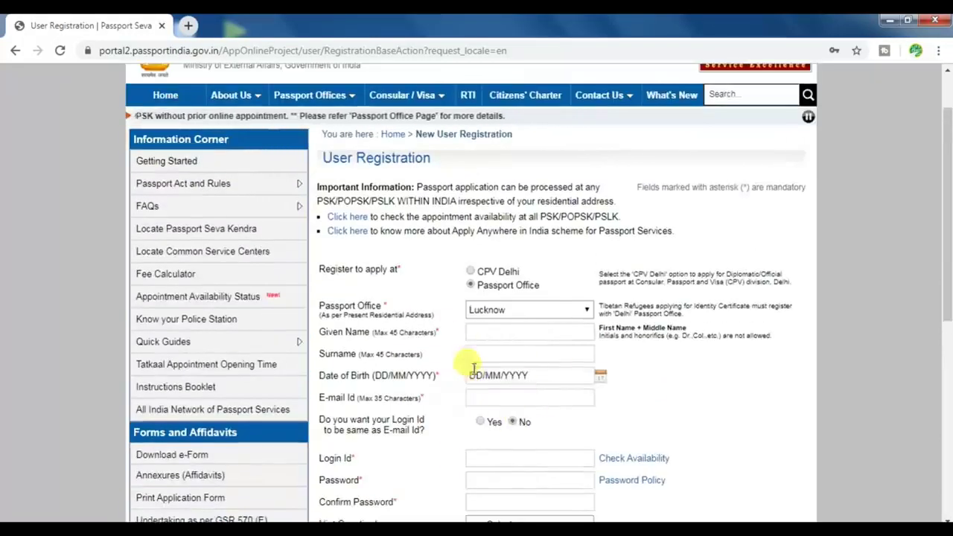
scroll(436, 327, up, 2)
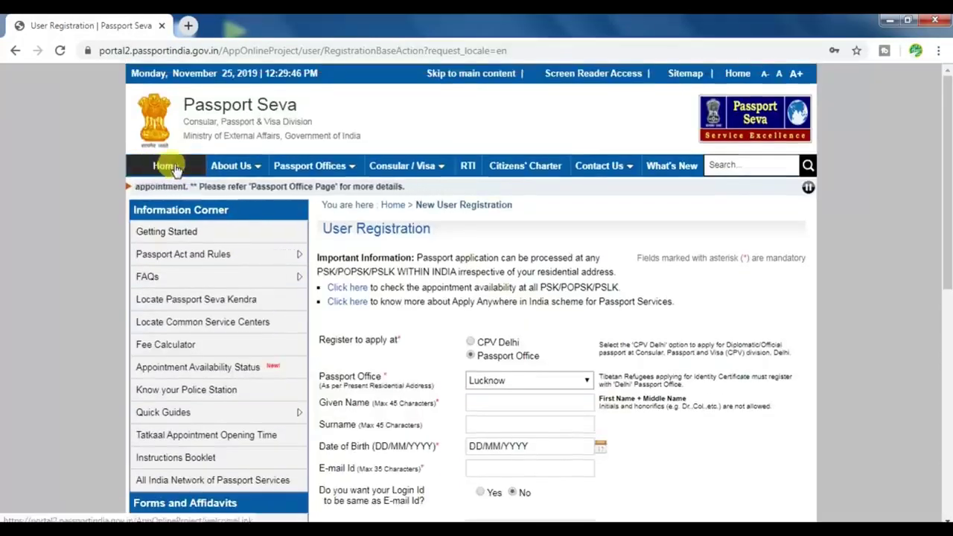
Return to the portal home and open Existing User Login, dismissing the fake-websites alert again
click(171, 166)
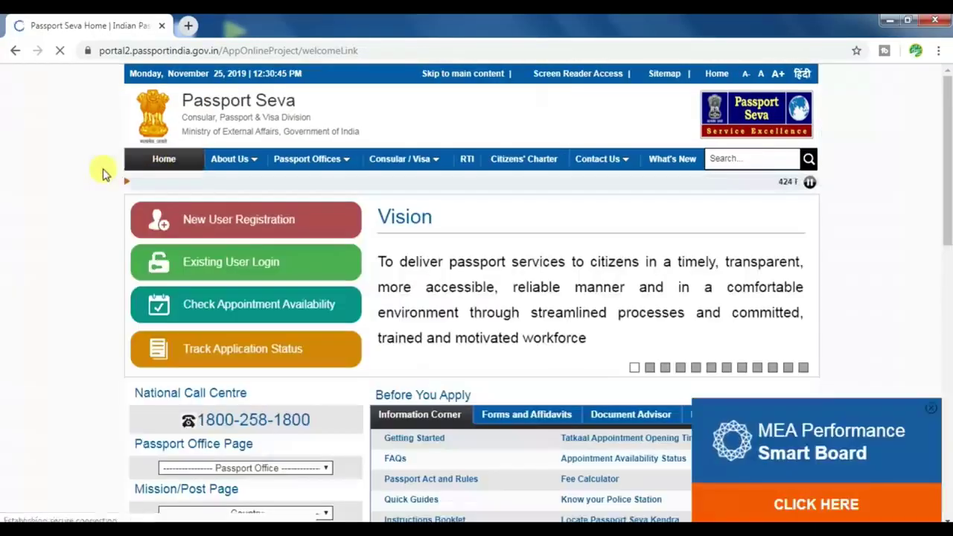
click(136, 271)
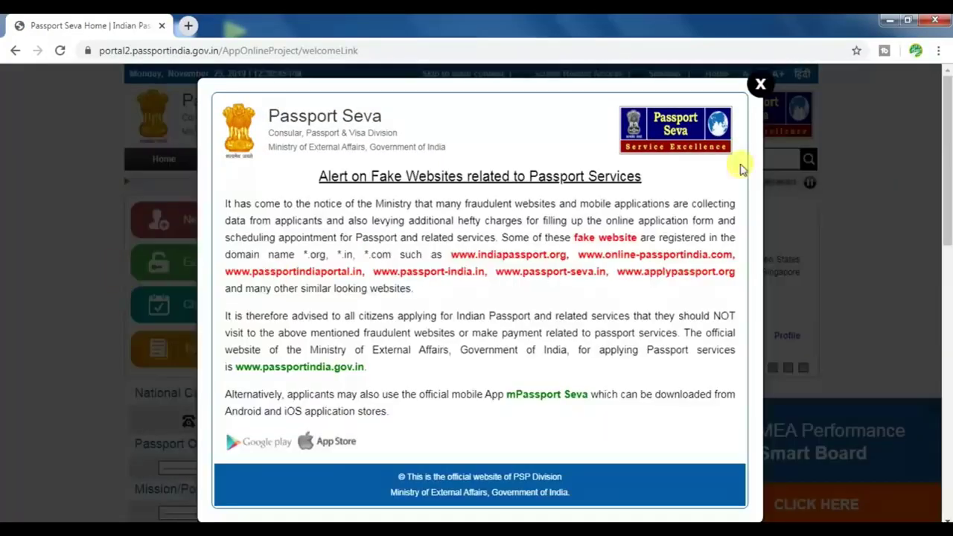
click(759, 86)
click(228, 264)
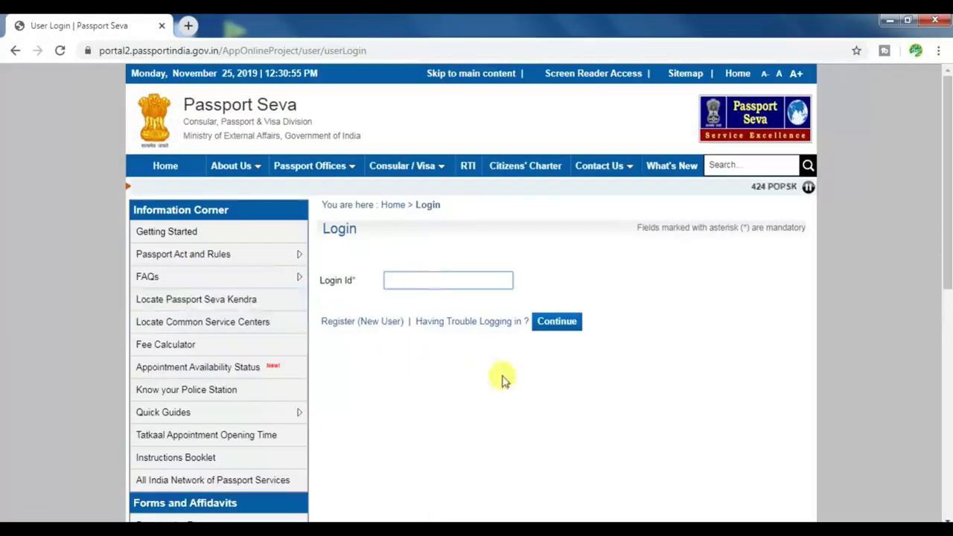
Log in with the saved login id, the account password and the captcha
click(424, 280)
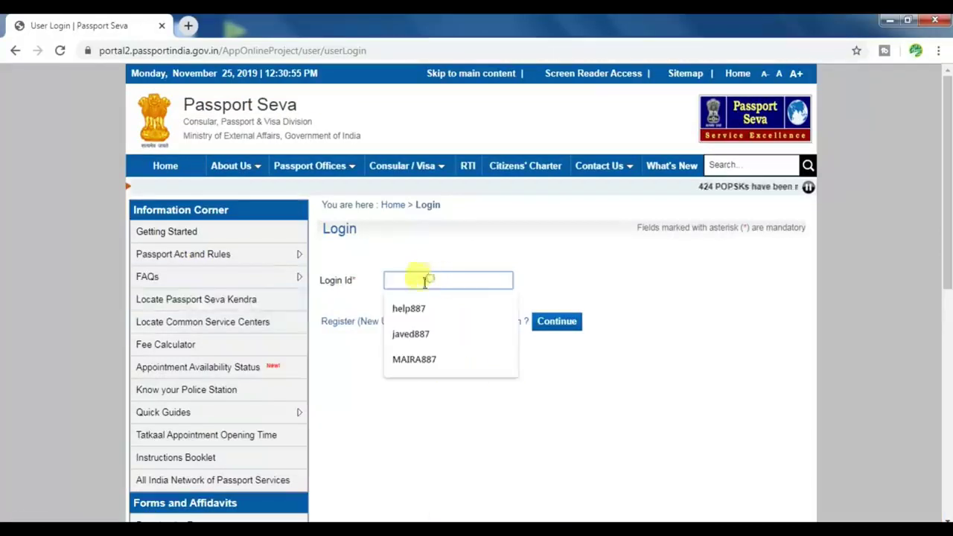
click(410, 308)
click(565, 323)
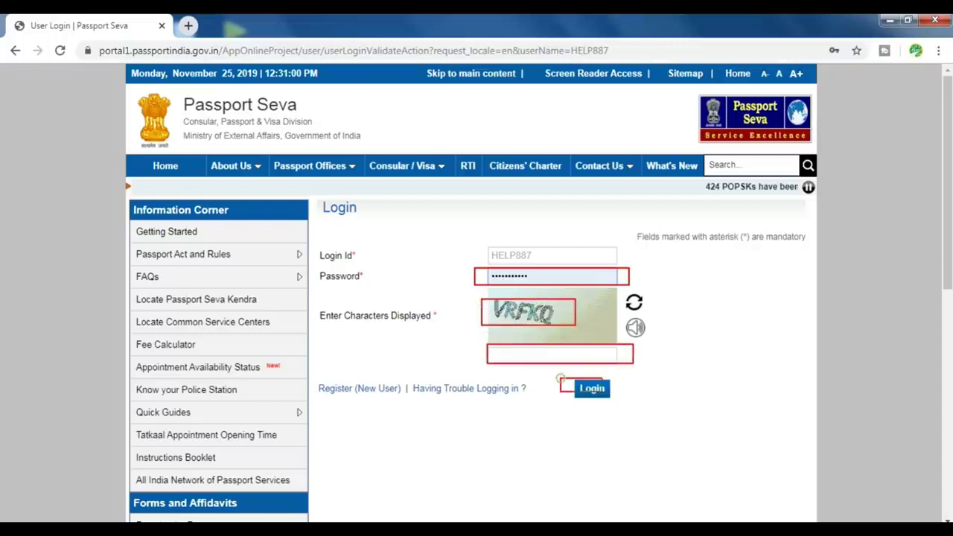
click(530, 355)
text(VRF)
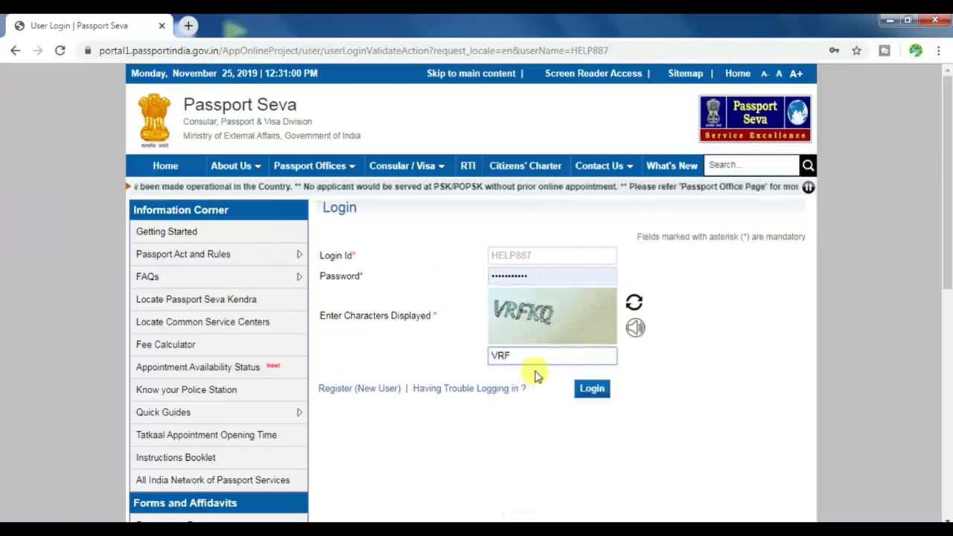
text(KQ)
click(588, 389)
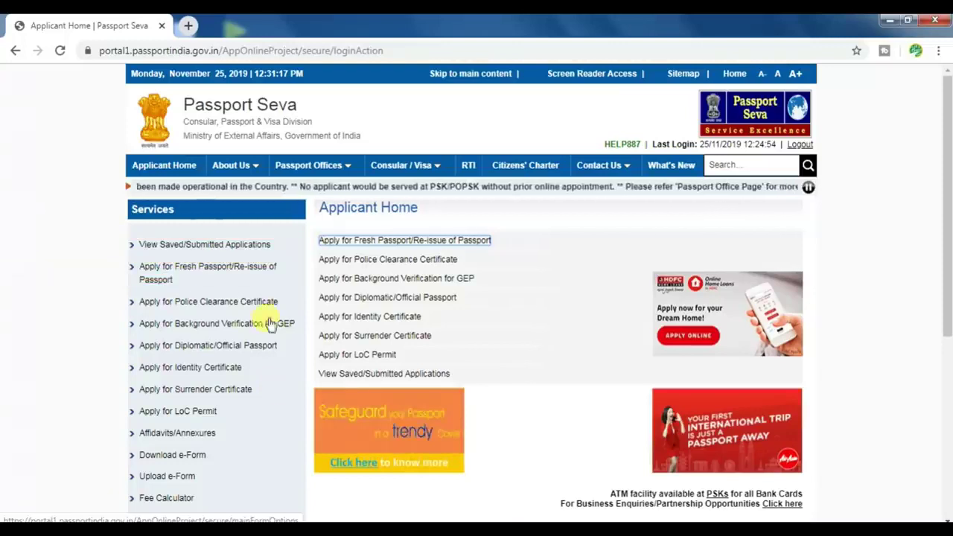
Choose Apply for Fresh Passport/Re-issue of Passport and start filling the form online
click(239, 274)
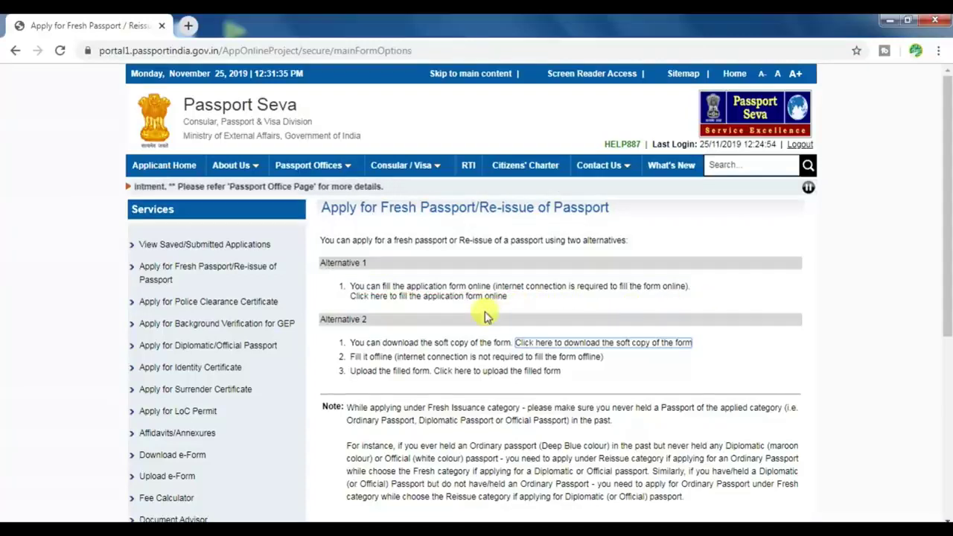
click(446, 297)
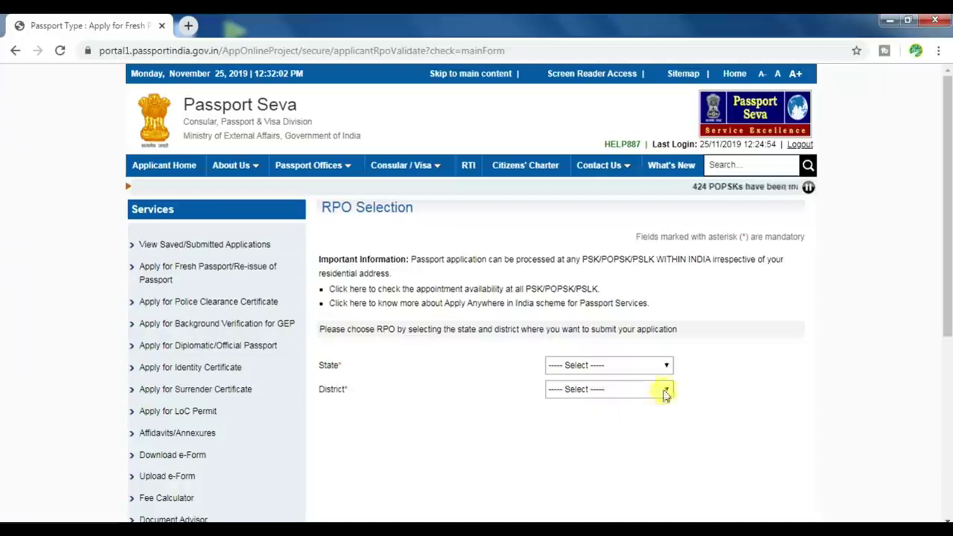
Set the RPO State to Uttar Pradesh and the District to Bahraich
click(665, 366)
key(u)
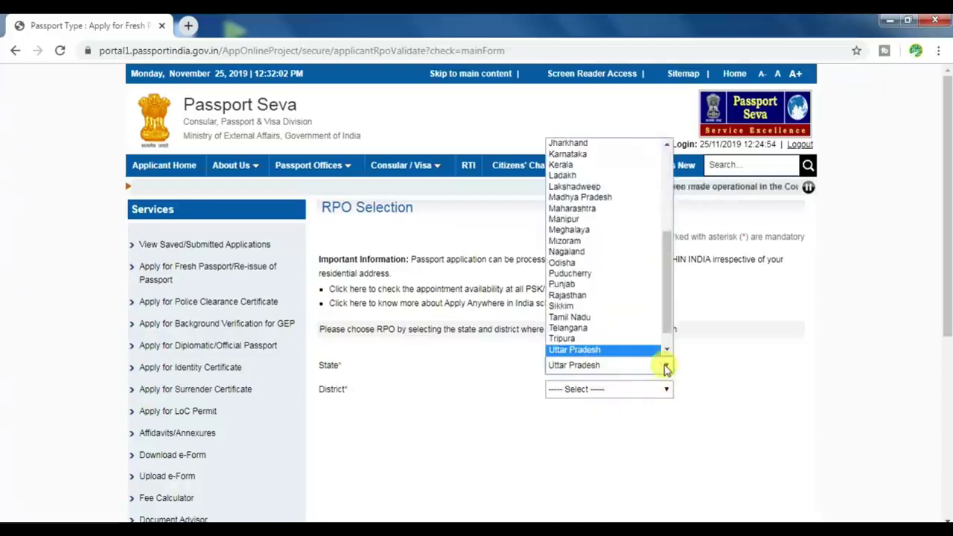
click(665, 366)
click(648, 389)
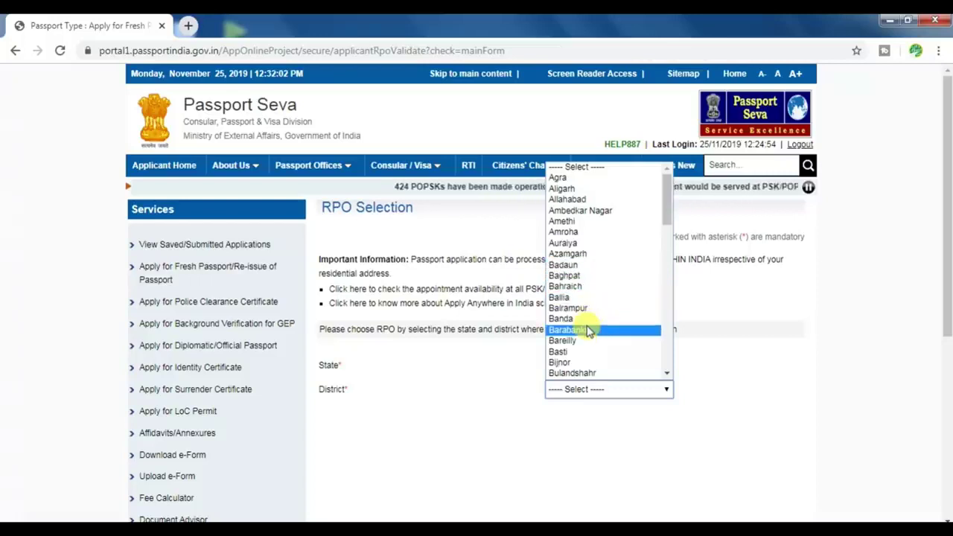
click(581, 287)
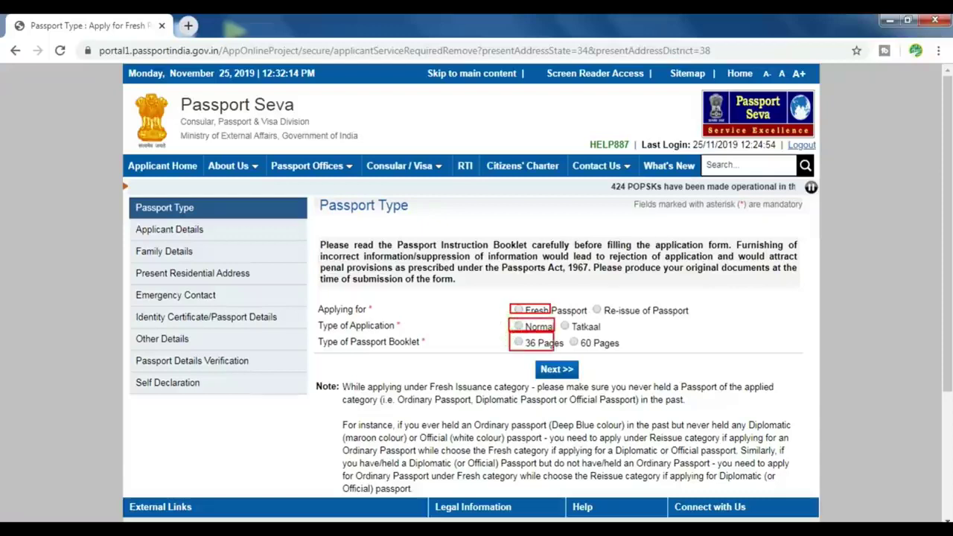
Choose a Fresh, Normal, 36-page passport and continue to Applicant Details
click(518, 310)
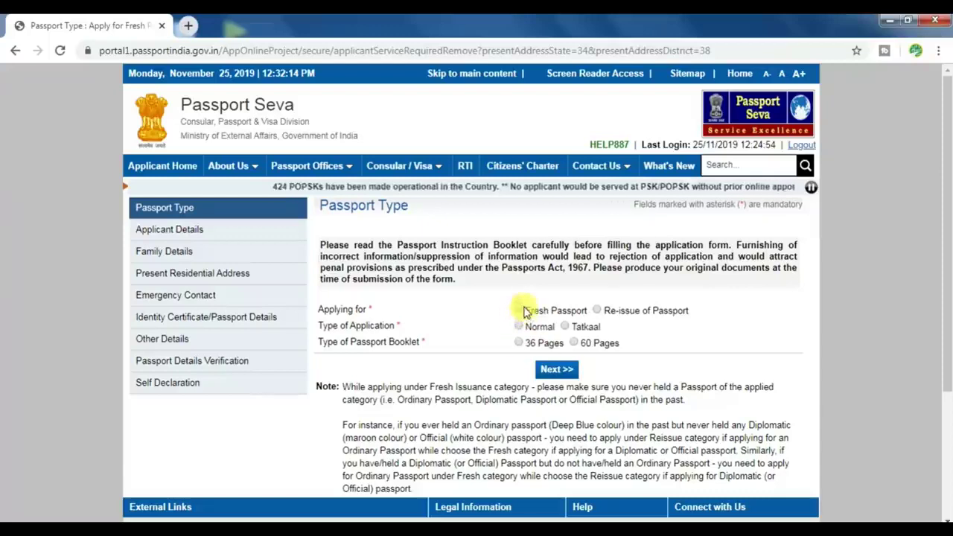
click(520, 327)
click(519, 342)
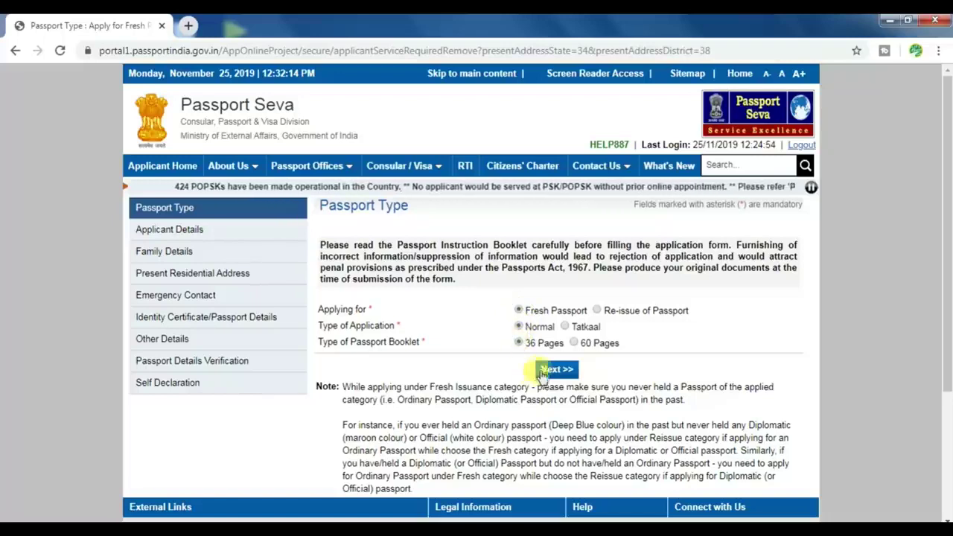
click(552, 370)
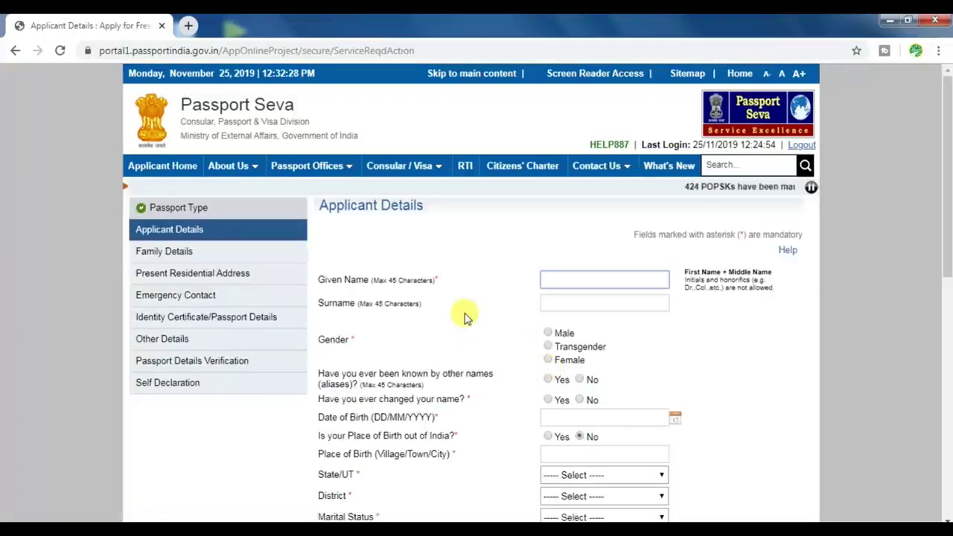
Enter the applicant's given name, Male gender, No to aliases and name change, and birth date 01/01/1994
click(591, 280)
text(JAVED)
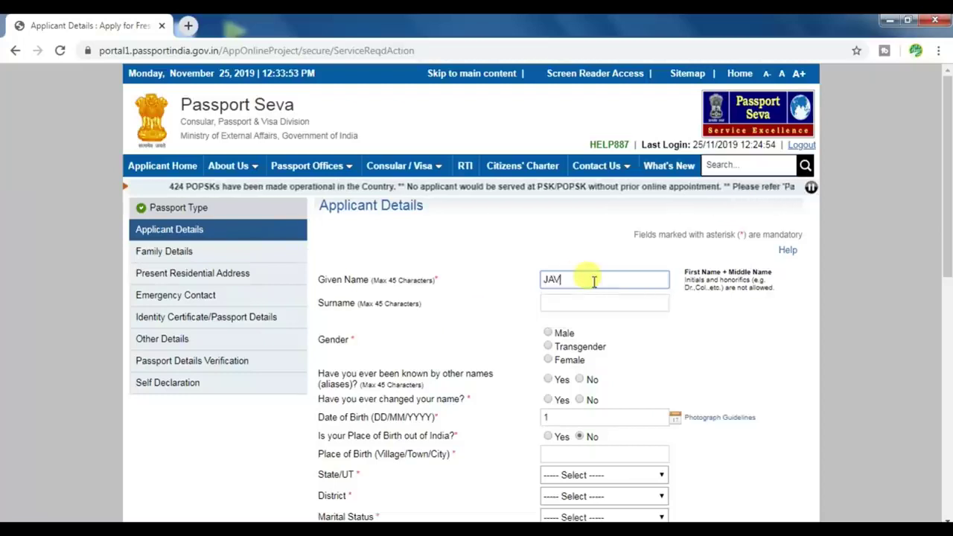
click(549, 334)
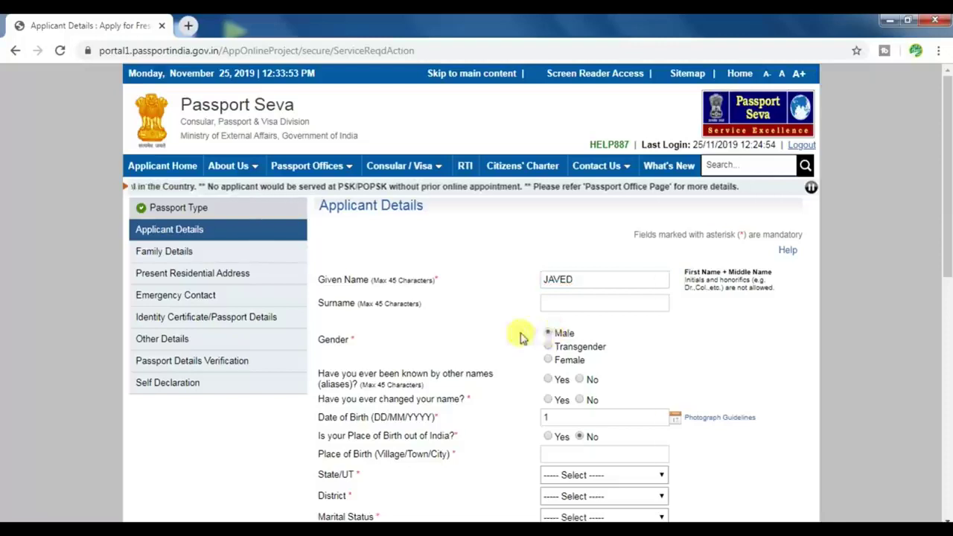
scroll(617, 355, down, 2)
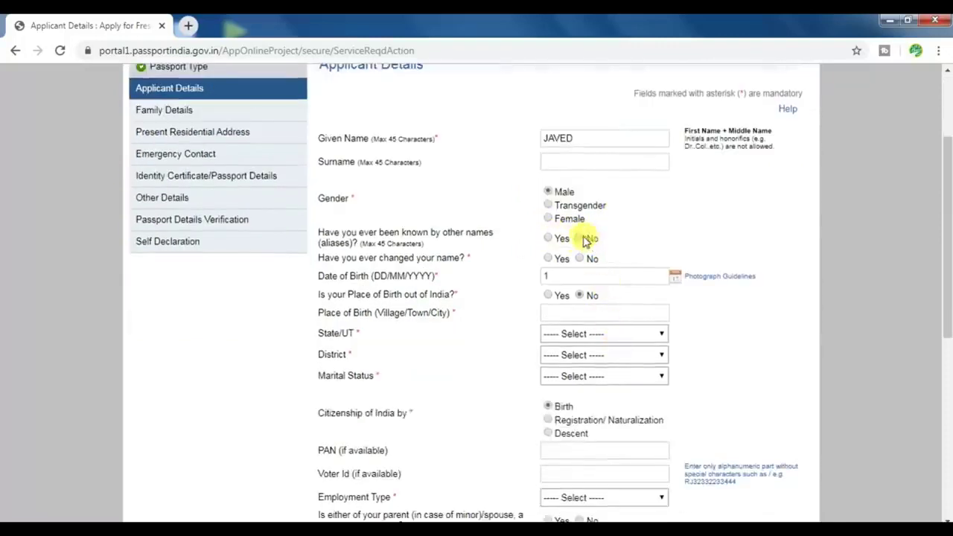
click(581, 239)
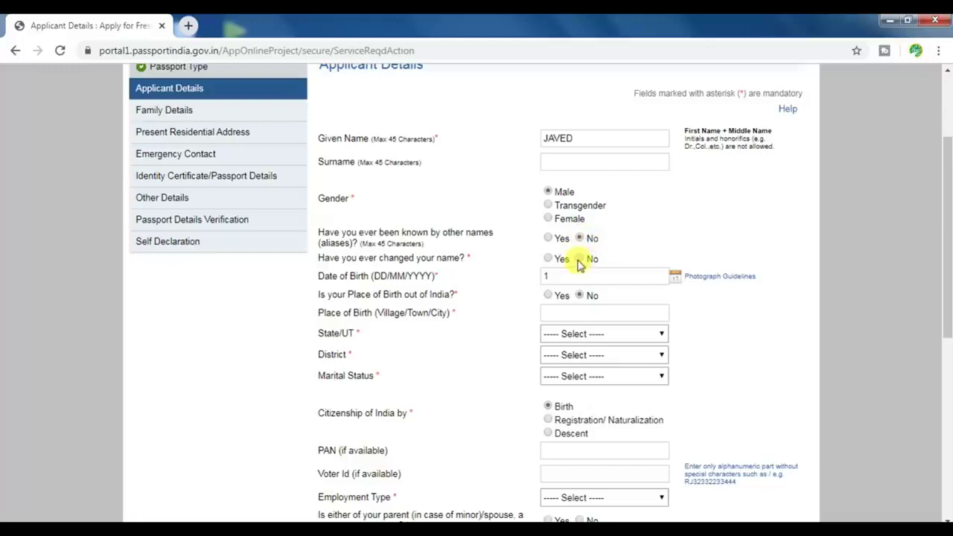
click(580, 260)
click(583, 276)
text(01/01/1994)
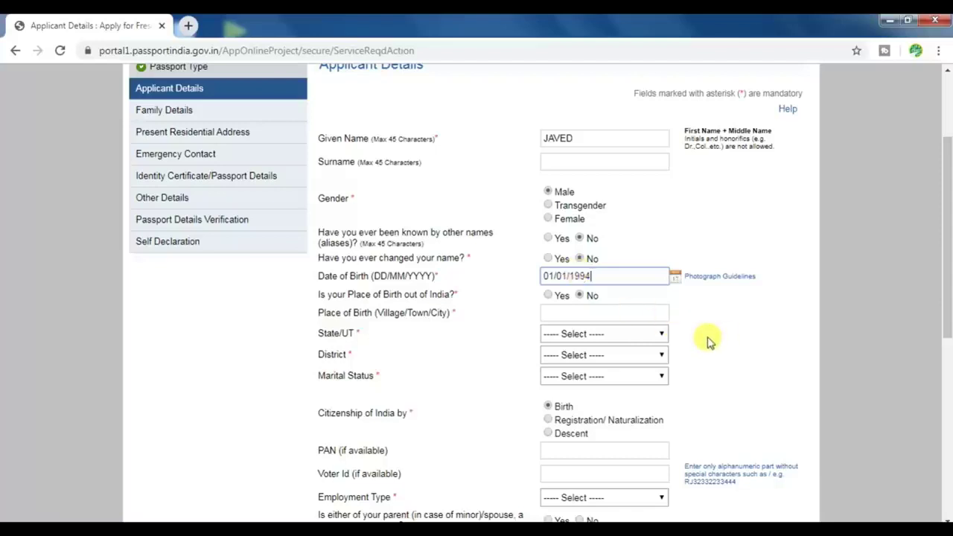
Give birthplace Bahraich, state Uttar Pradesh, district Bahraich, and marital status Single
click(569, 313)
text(BAHRAICH)
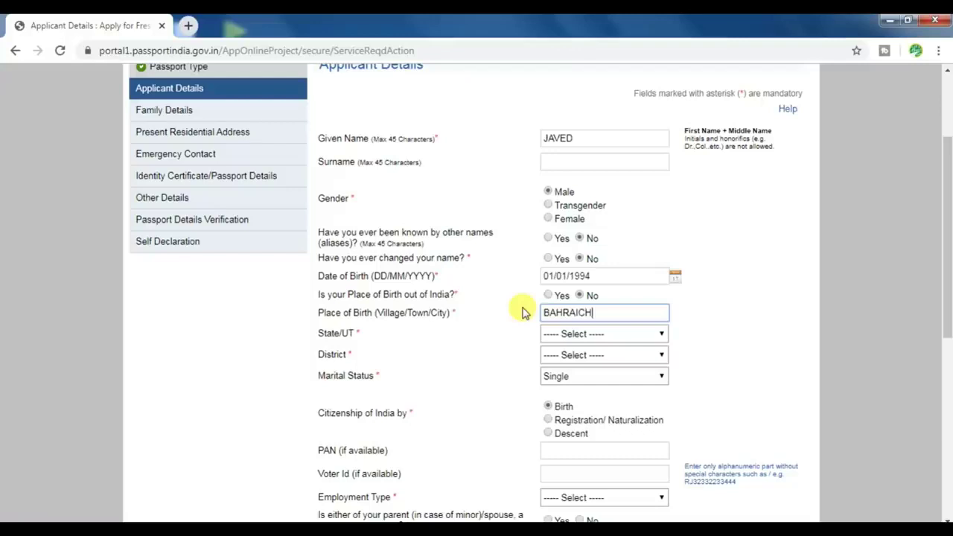
click(569, 333)
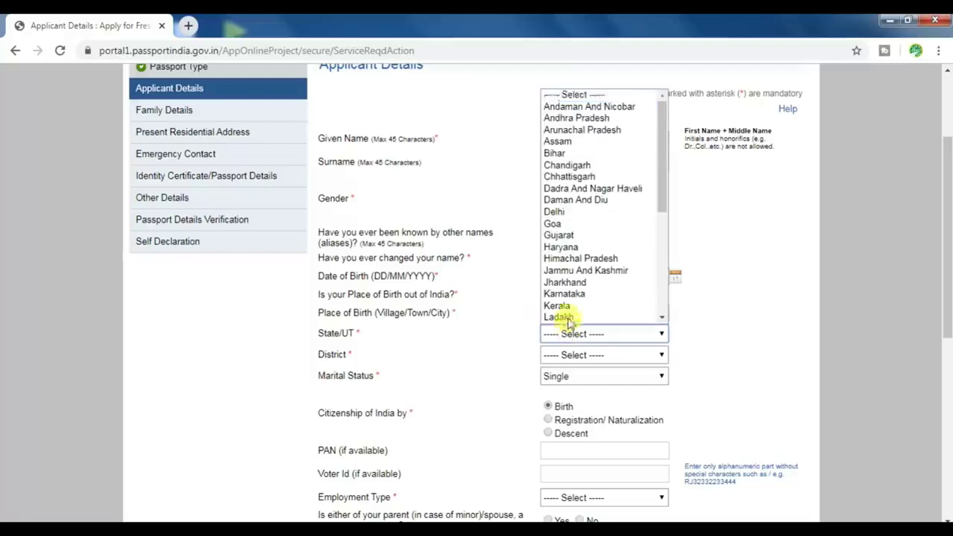
key(u)
key(Return)
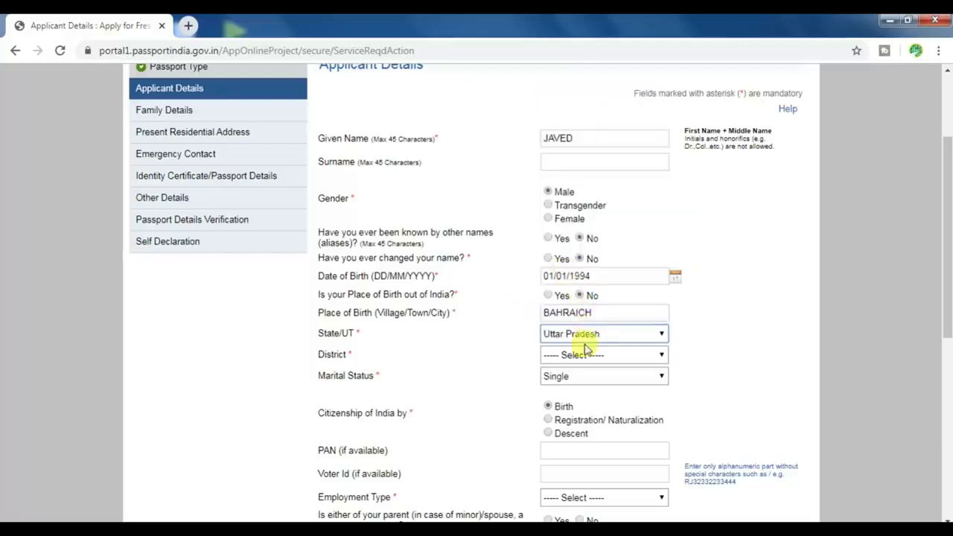
click(580, 357)
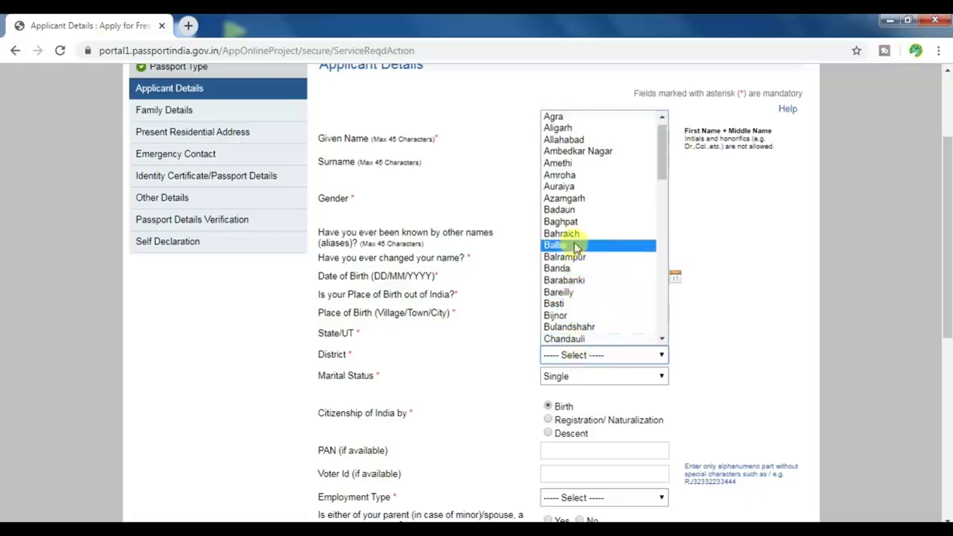
click(570, 235)
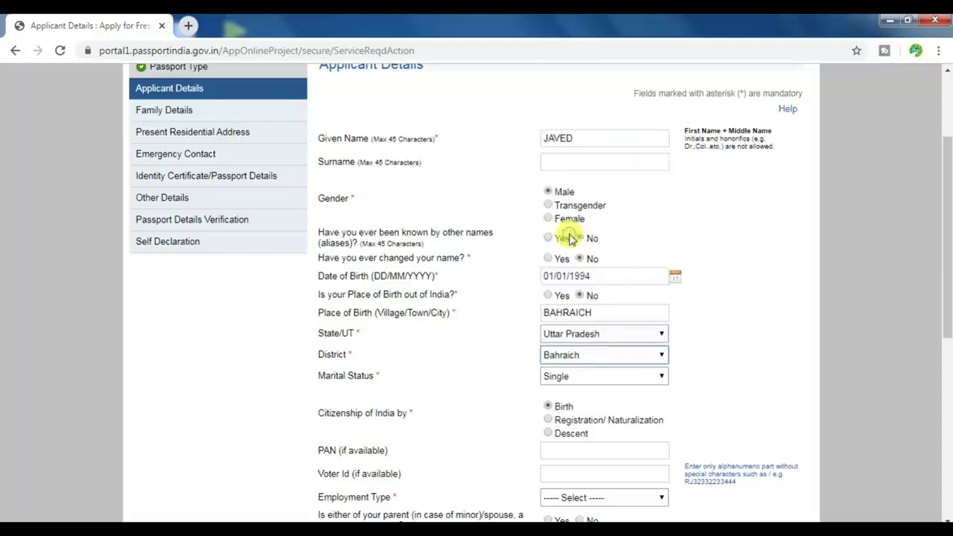
click(562, 377)
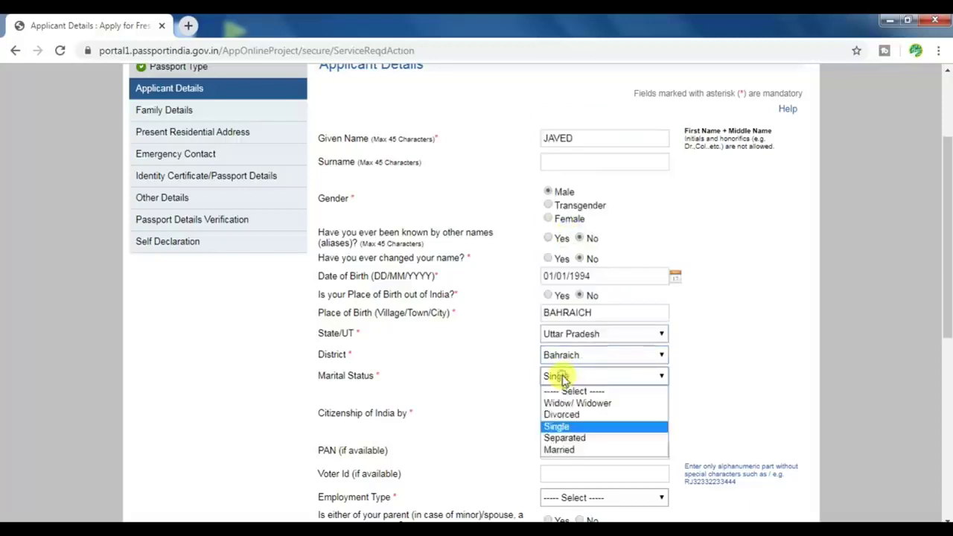
click(568, 427)
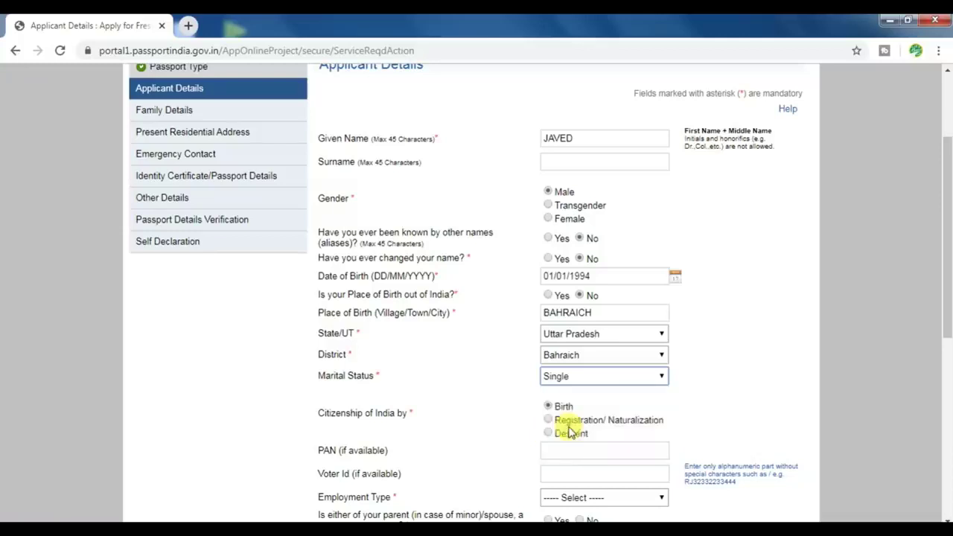
Skip the optional PAN and Voter Id fields and set employment type to Self Employed
scroll(672, 409, down, 4)
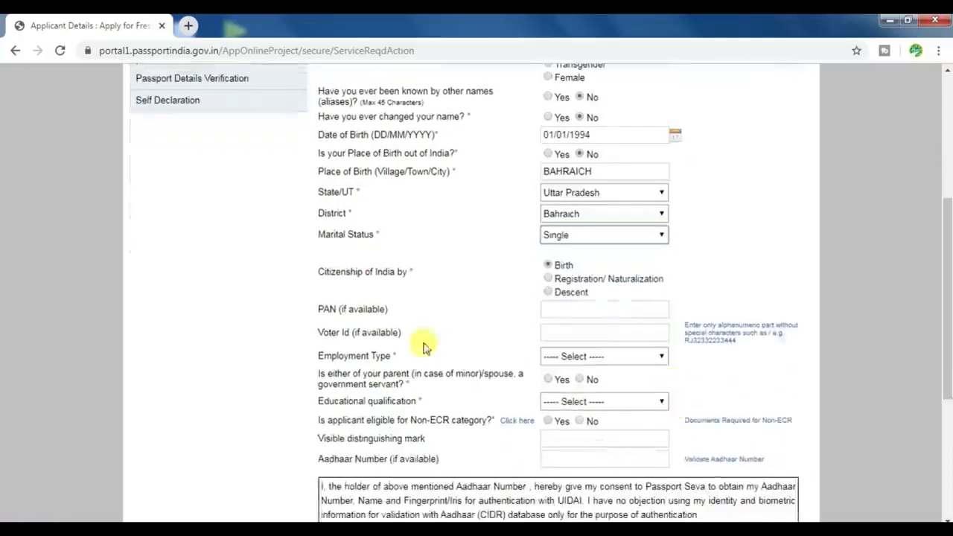
click(564, 308)
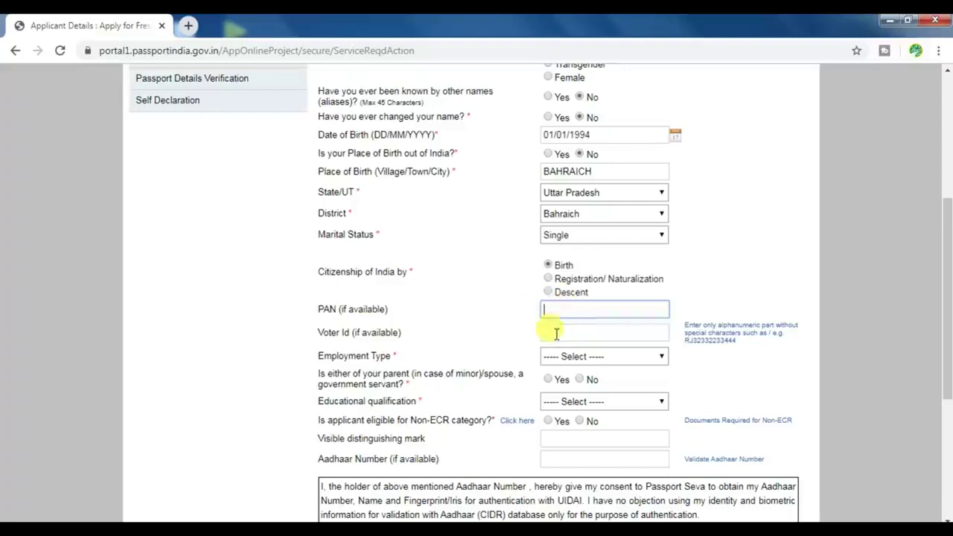
click(554, 334)
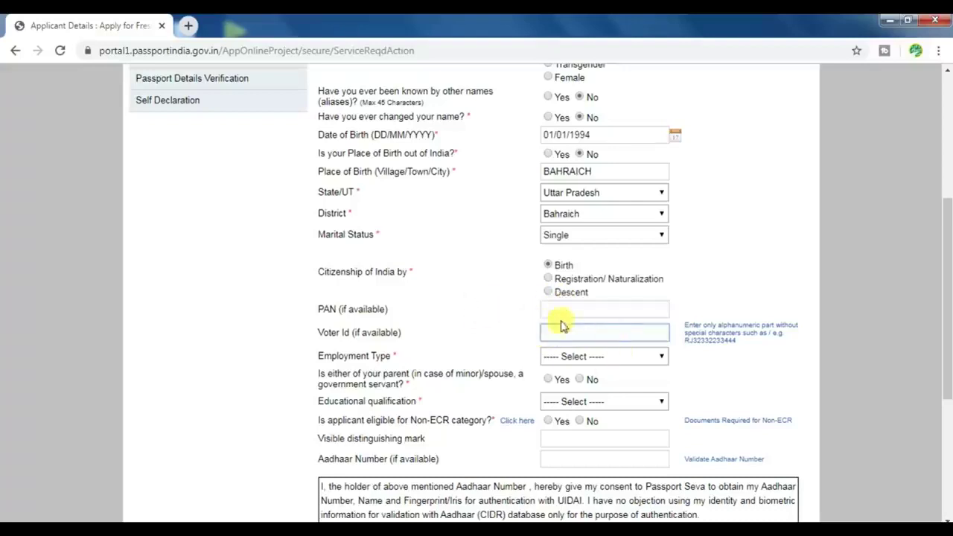
click(593, 356)
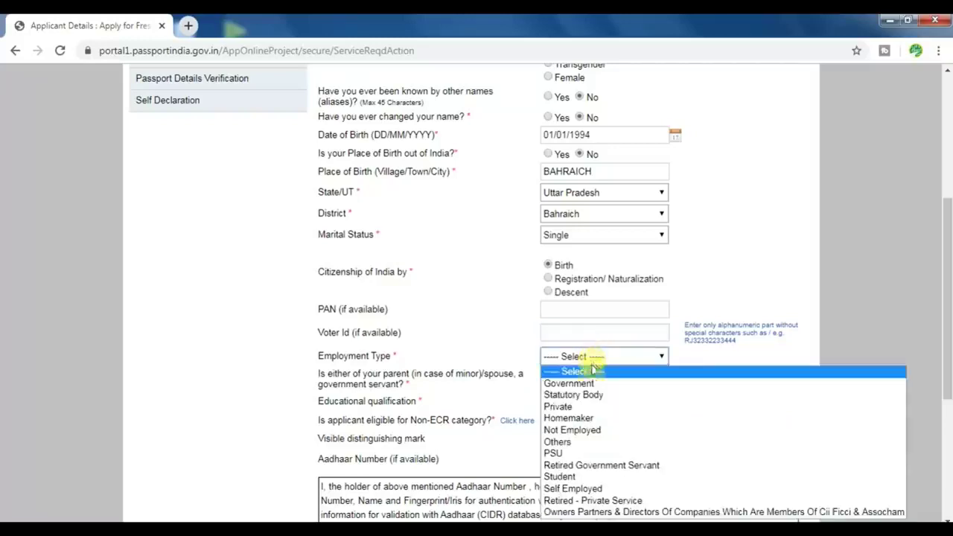
click(586, 492)
Answer No to the government-servant question and set qualification to 7th Pass Or Less
scroll(691, 379, down, 1)
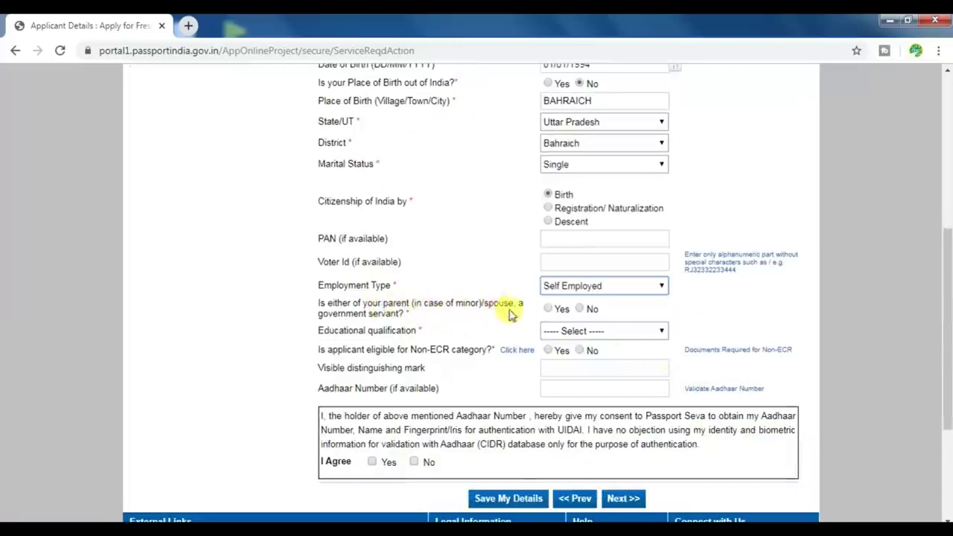
click(582, 309)
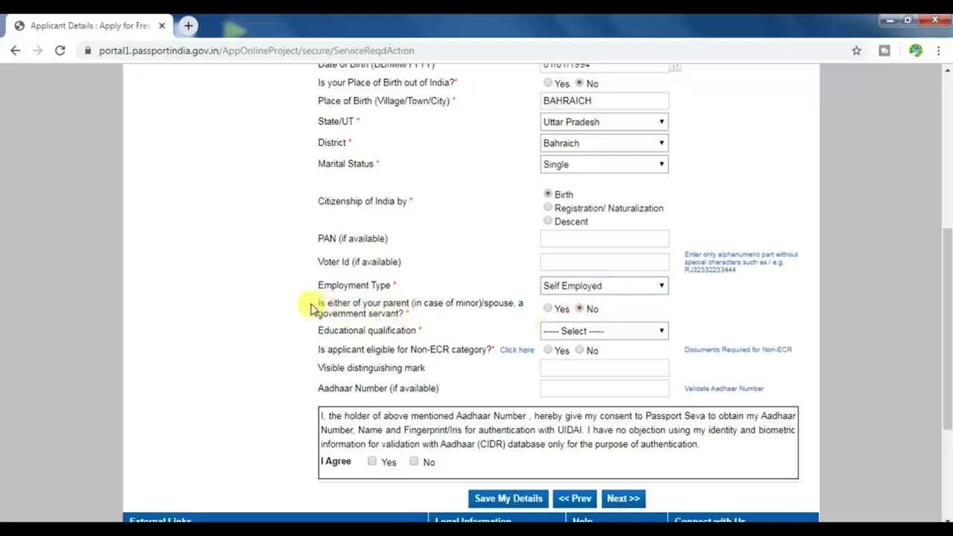
drag(319, 303, 590, 311)
click(592, 312)
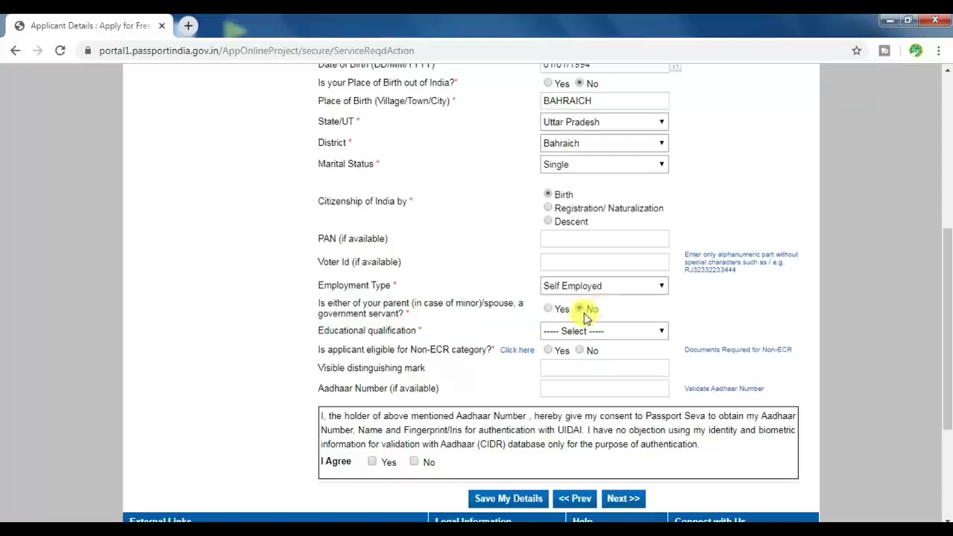
click(595, 330)
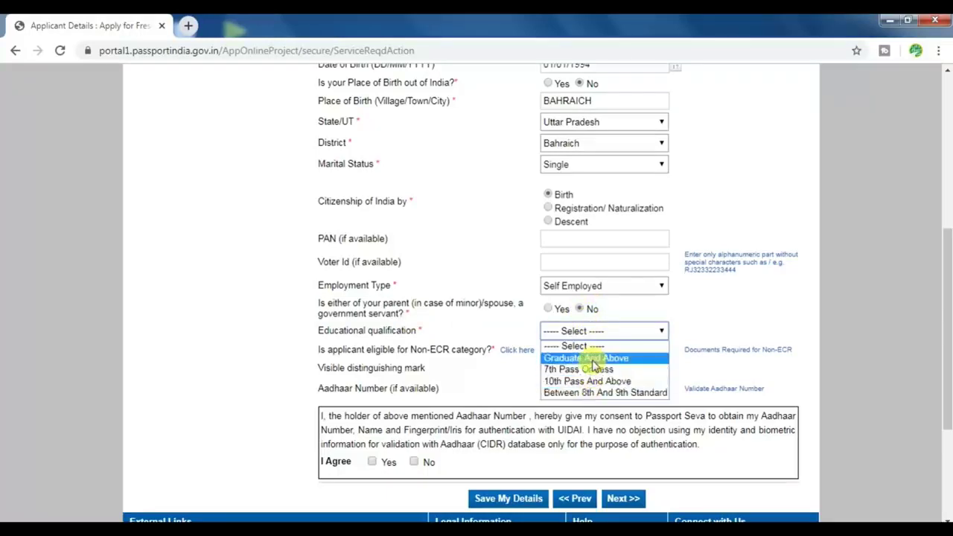
click(593, 358)
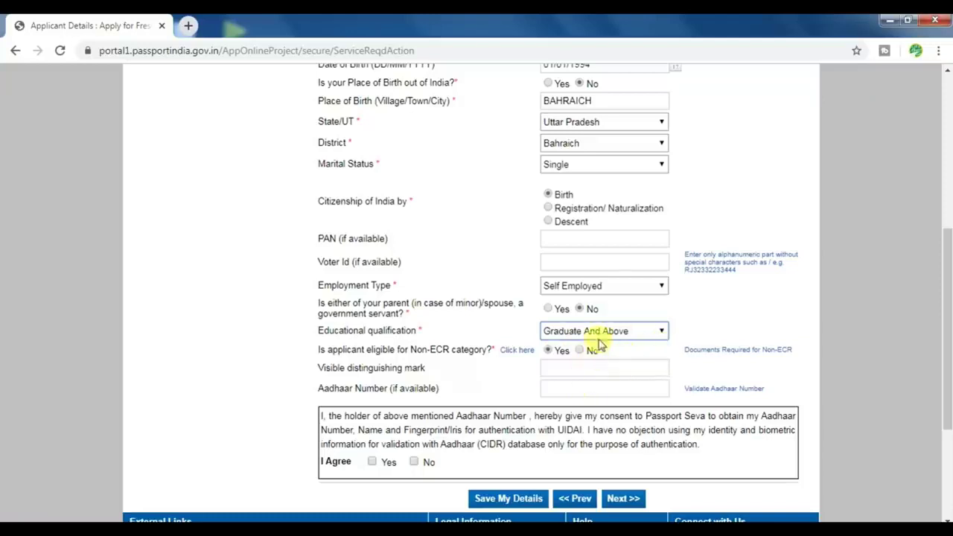
click(624, 331)
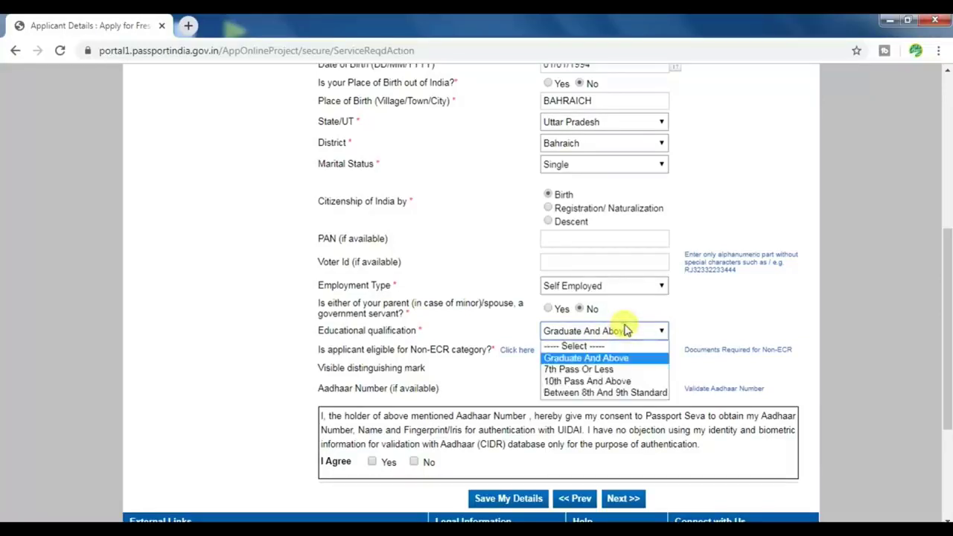
click(607, 369)
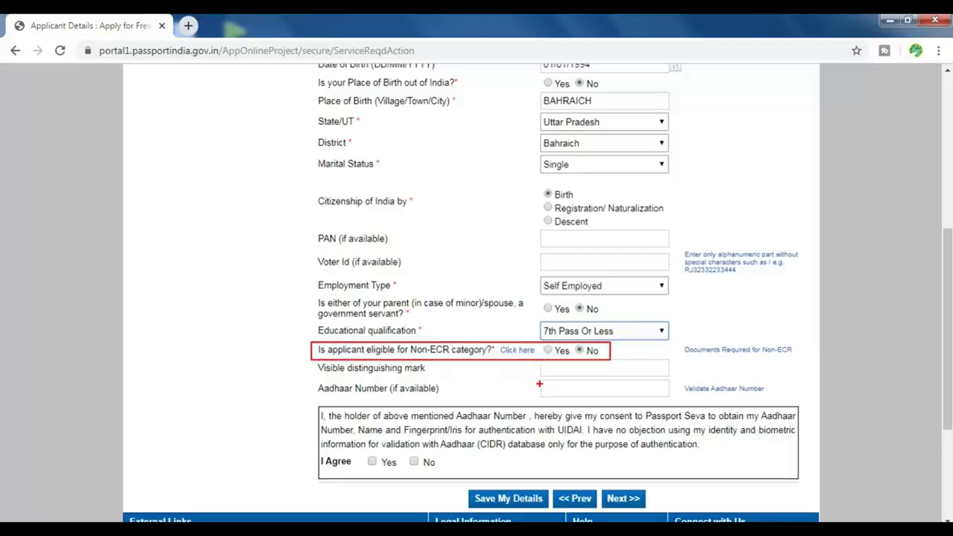
Switch qualification back to Graduate And Above and answer No to the Aadhaar consent
click(661, 331)
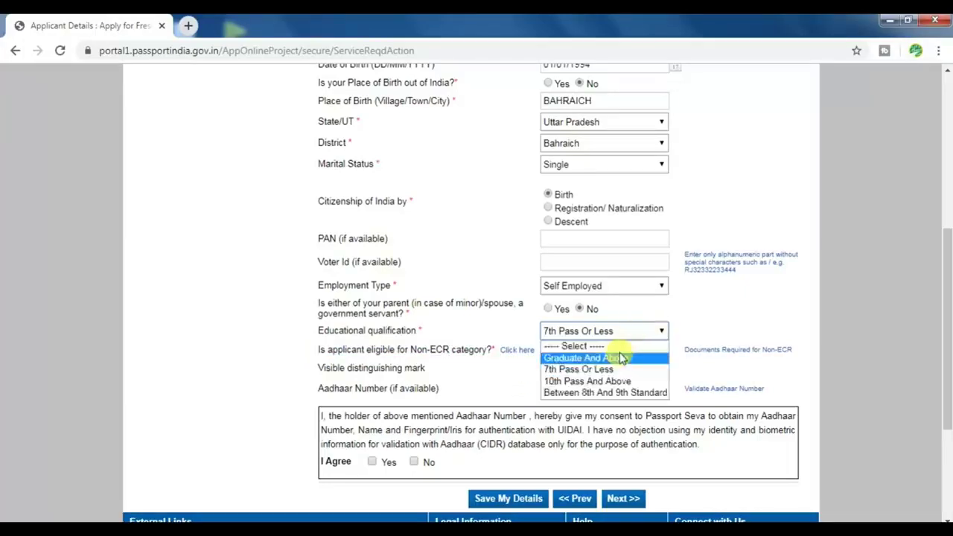
click(622, 358)
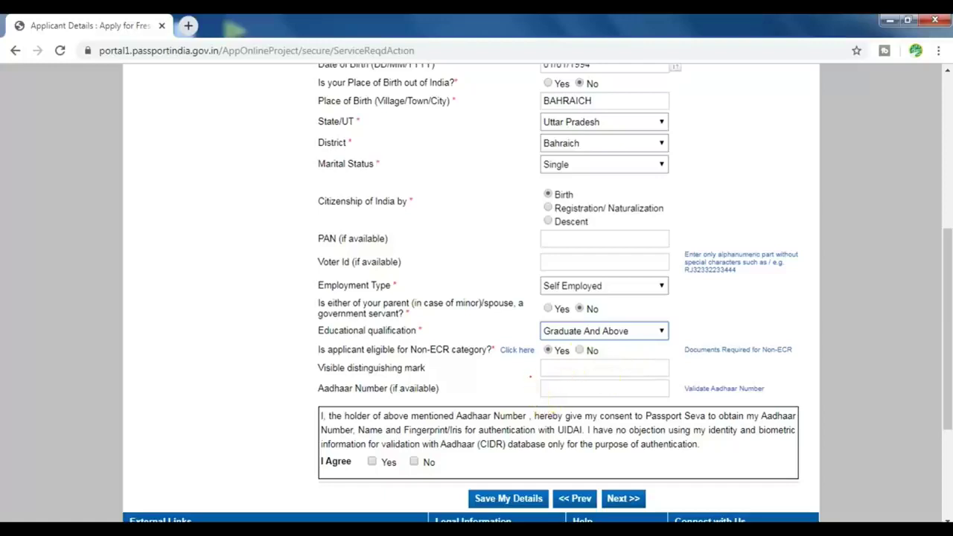
drag(530, 377, 681, 402)
key(Escape)
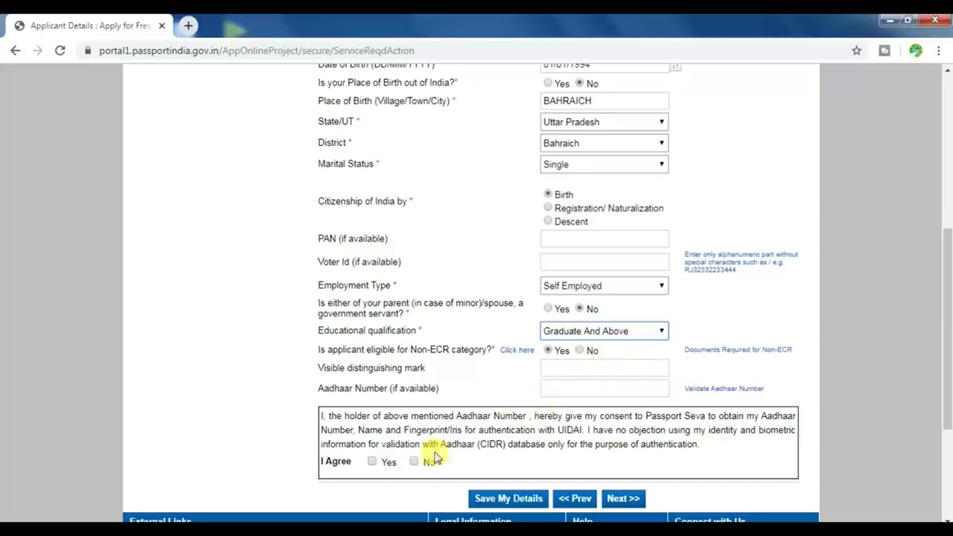
click(413, 462)
scroll(476, 454, down, 1)
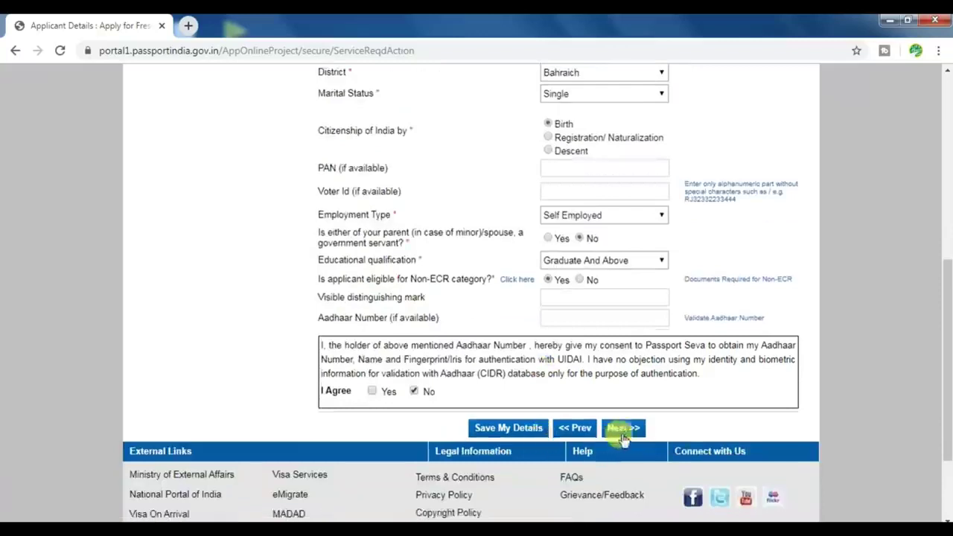
Fill in the father's and mother's given names on Family Details and continue to the address form
click(611, 429)
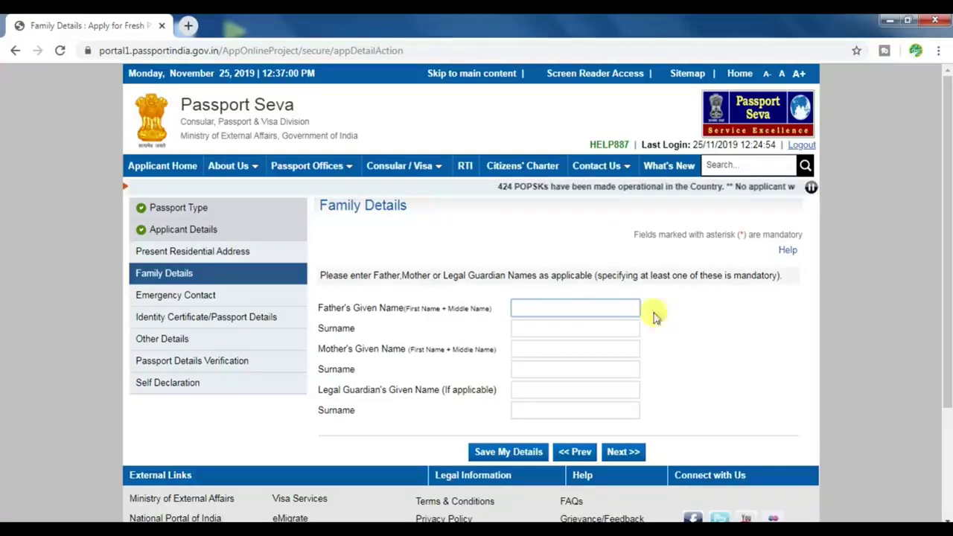
text(SFDSDF)
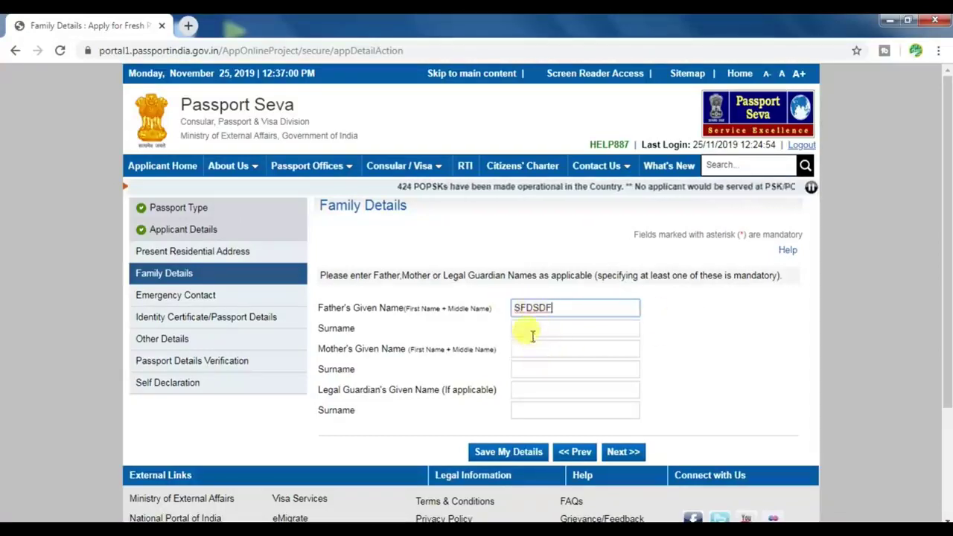
click(547, 349)
text(SDFSDFSAD)
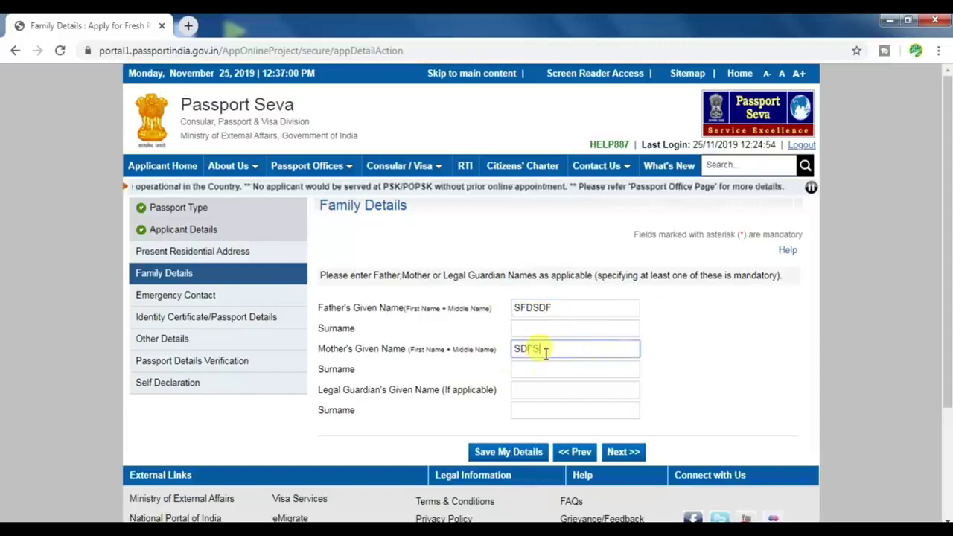
click(625, 452)
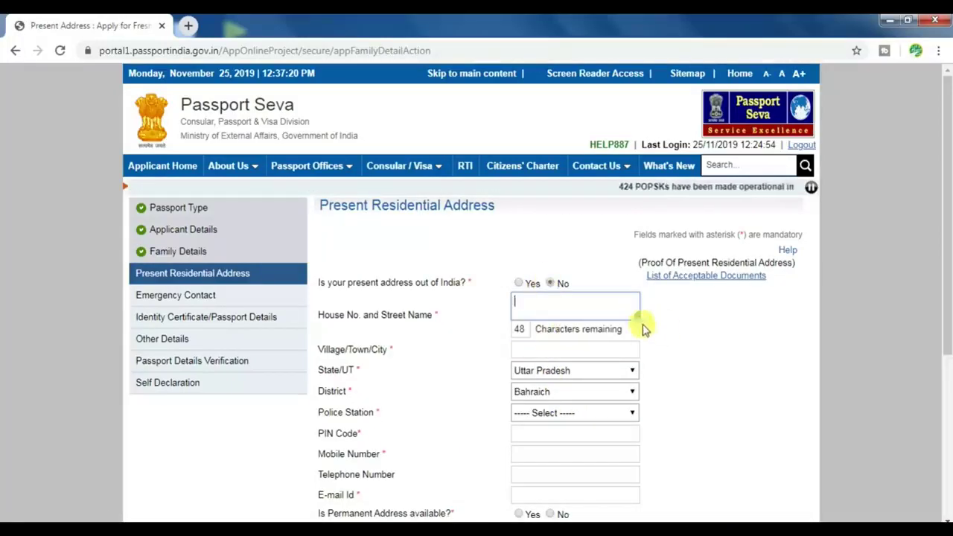
Enter the house and street address and accept the saved village, state and district suggestion
drag(638, 318, 647, 355)
text(ADFSDFSDFSDF)
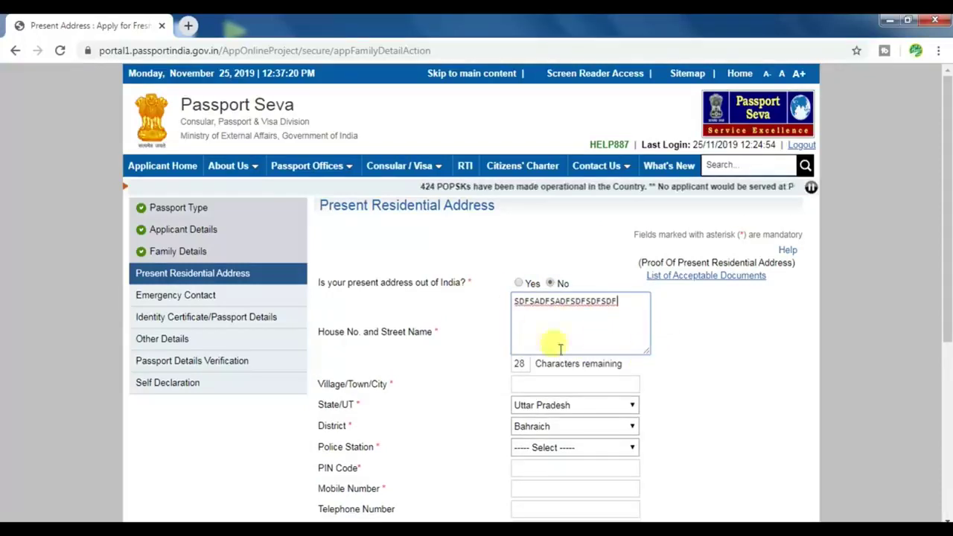
click(546, 383)
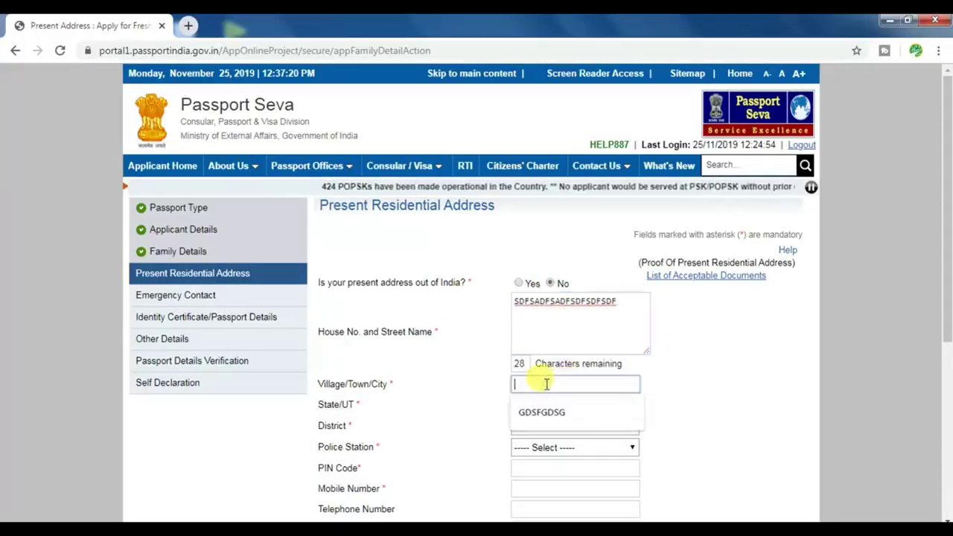
click(548, 414)
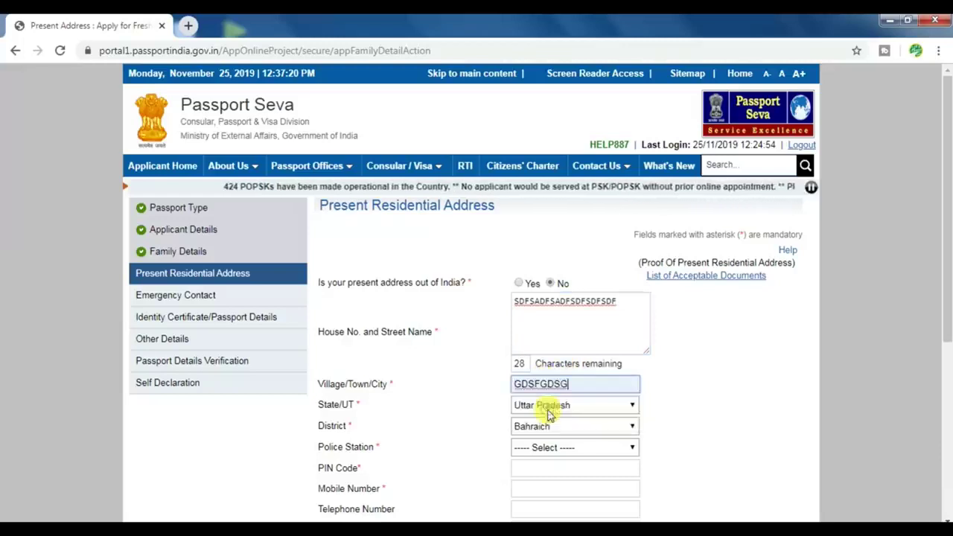
Select KOTWALI NAGAR as the present address police station
click(567, 449)
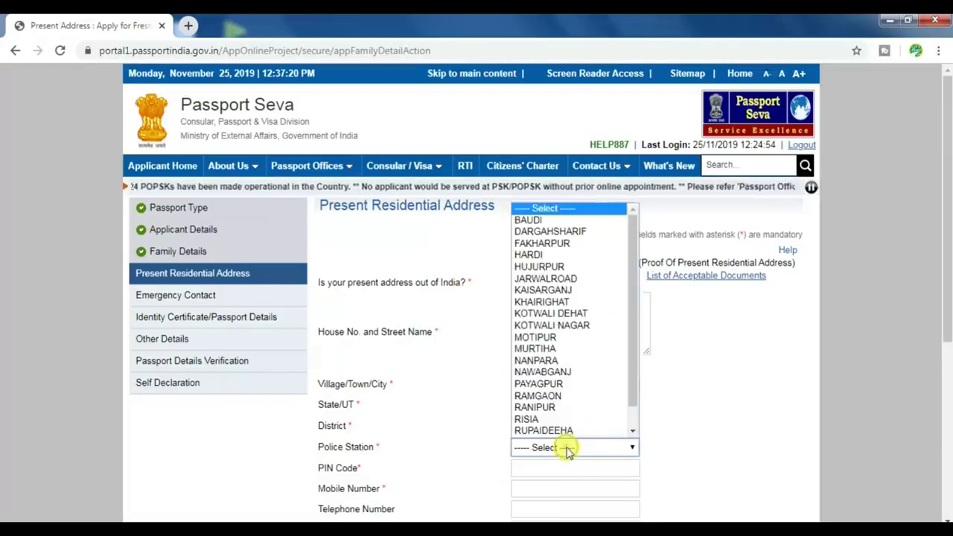
scroll(562, 413, down, 1)
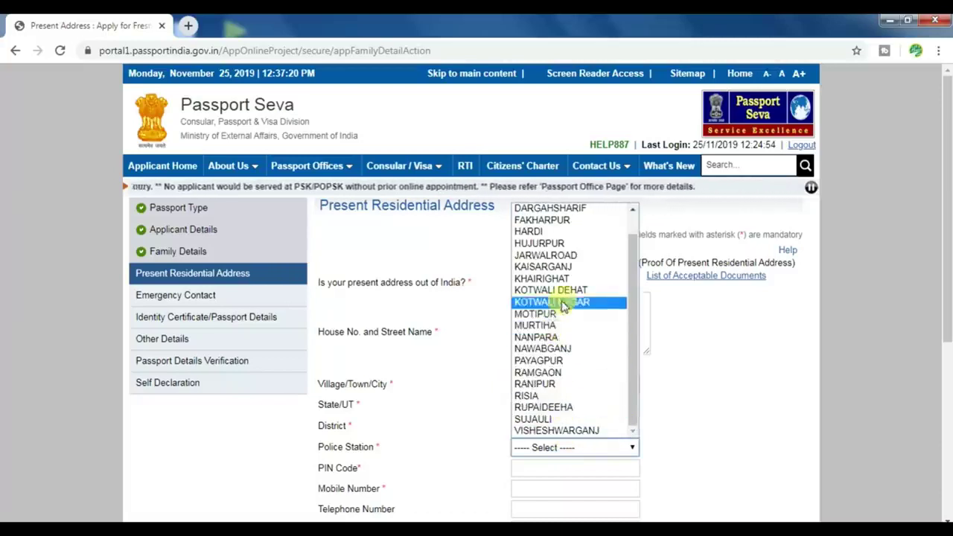
click(563, 301)
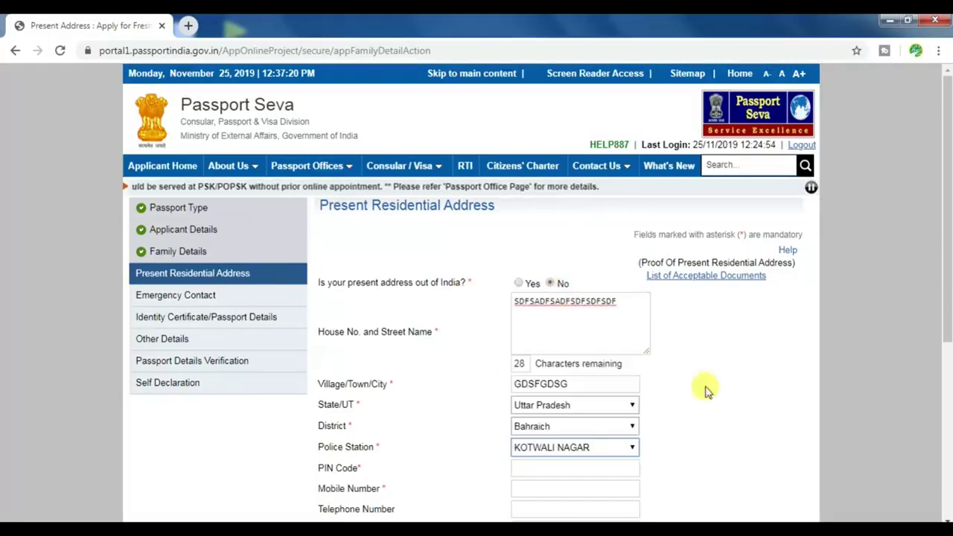
scroll(691, 377, down, 1)
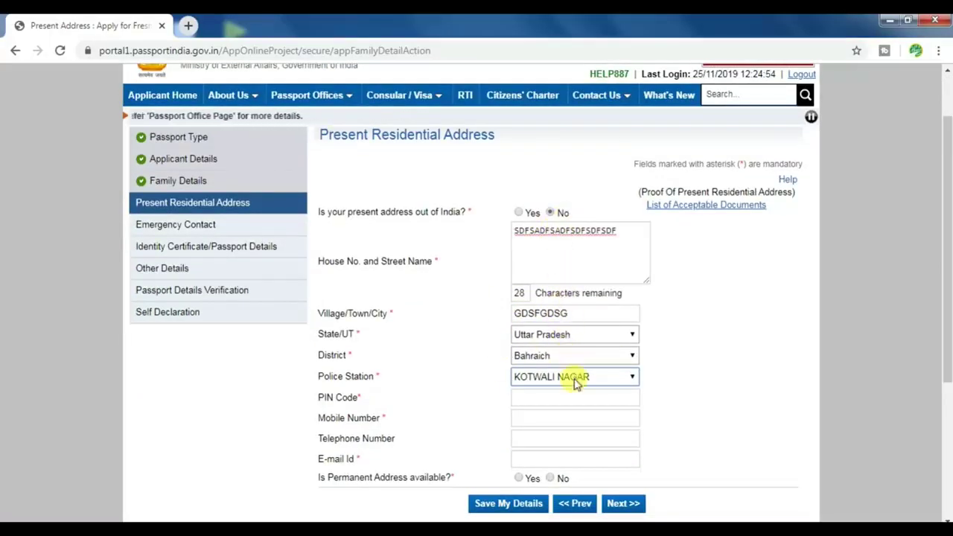
Fill the PIN code, mobile number and e-mail from the saved suggestions
scroll(676, 336, down, 1)
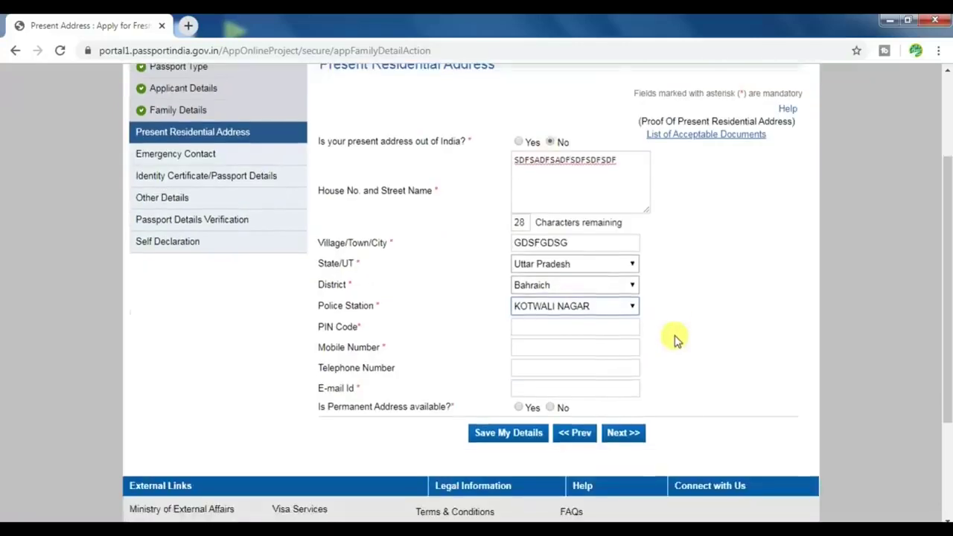
click(531, 325)
click(537, 355)
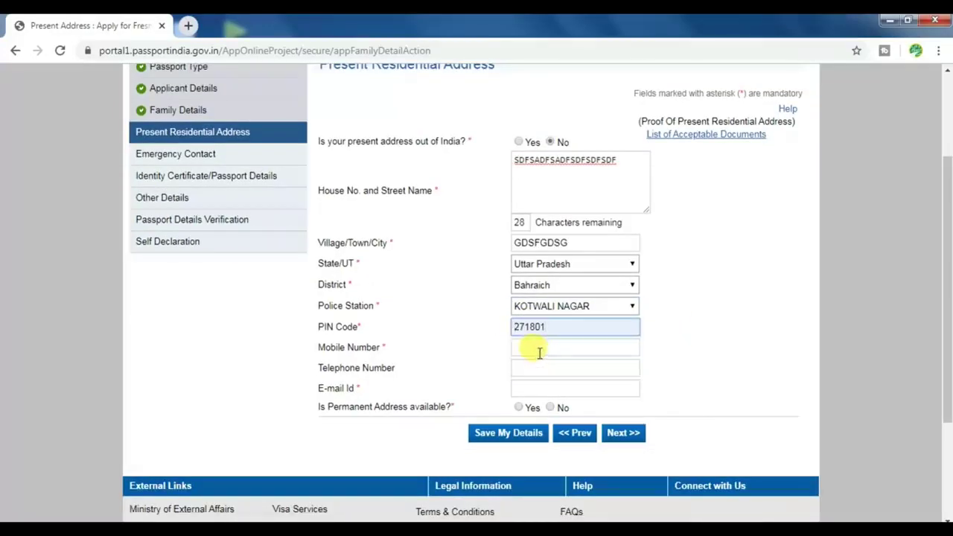
click(539, 348)
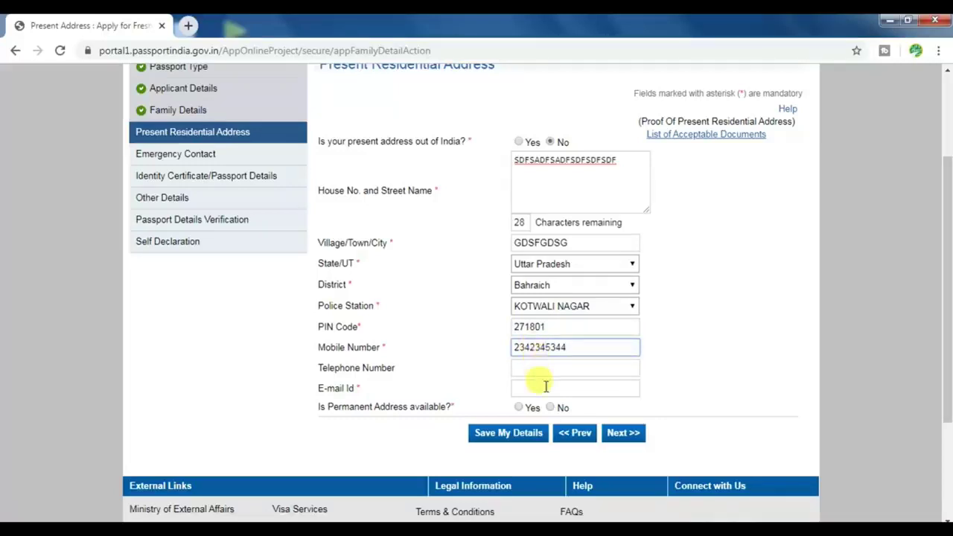
click(545, 387)
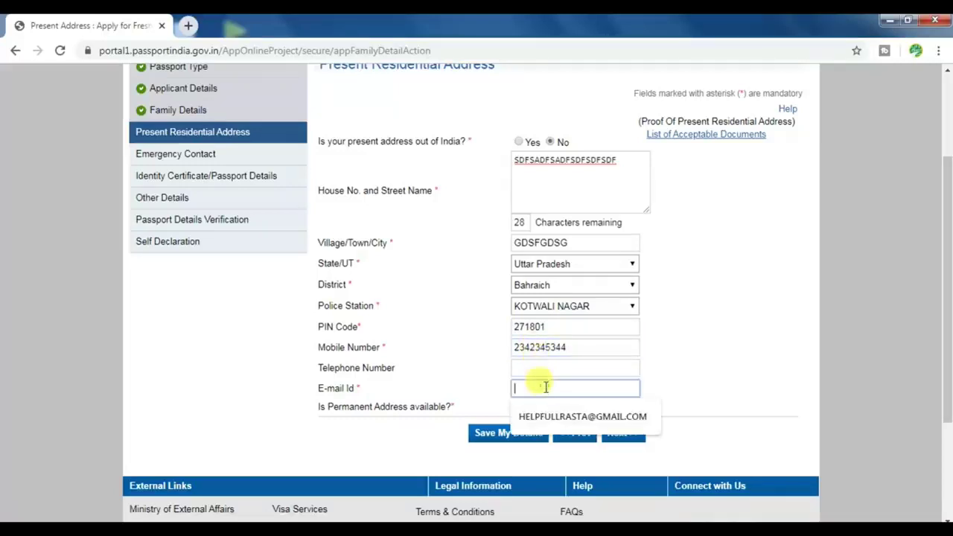
click(557, 416)
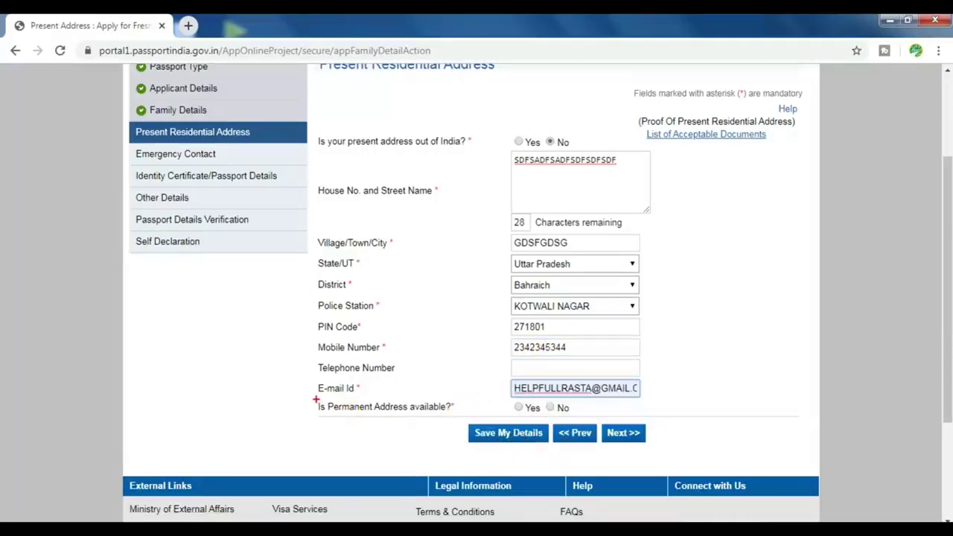
Answer Yes to permanent address available and Yes to same as present address
mouse_move(316, 399)
mouse_down()
mouse_move(387, 417)
mouse_move(456, 418)
mouse_up()
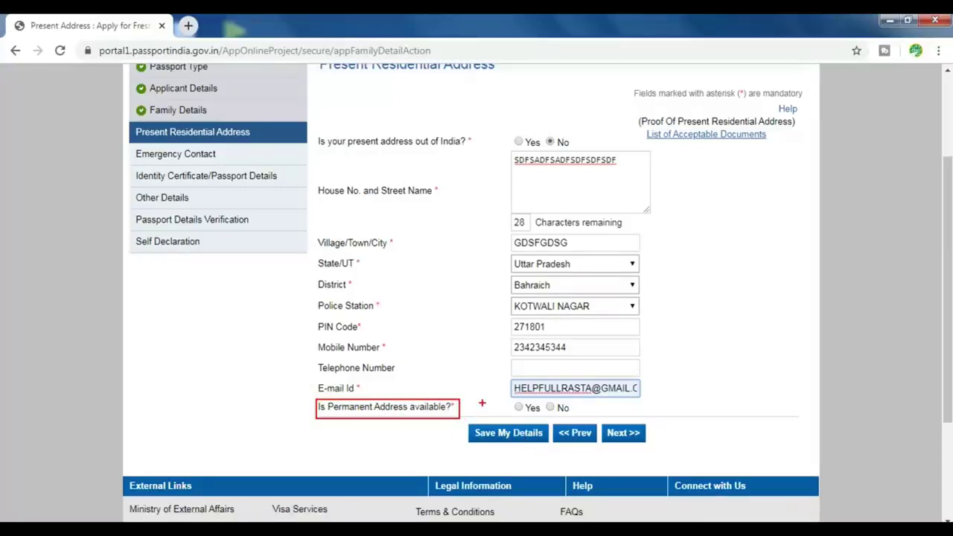
click(518, 407)
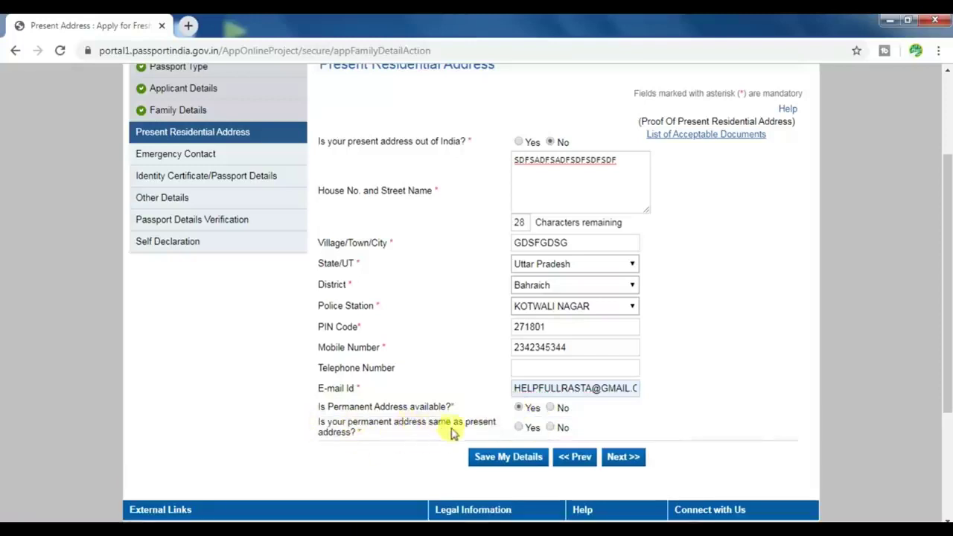
click(519, 428)
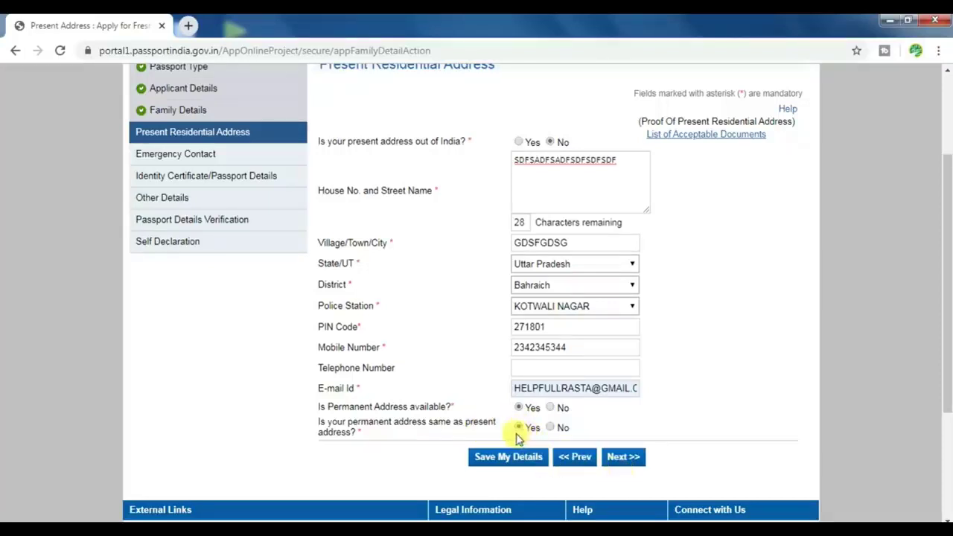
click(552, 428)
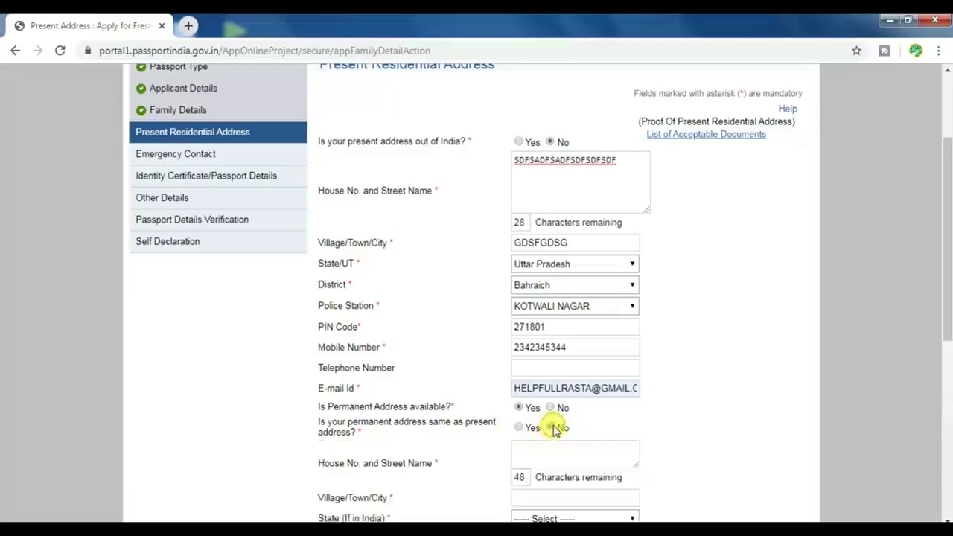
scroll(679, 406, down, 2)
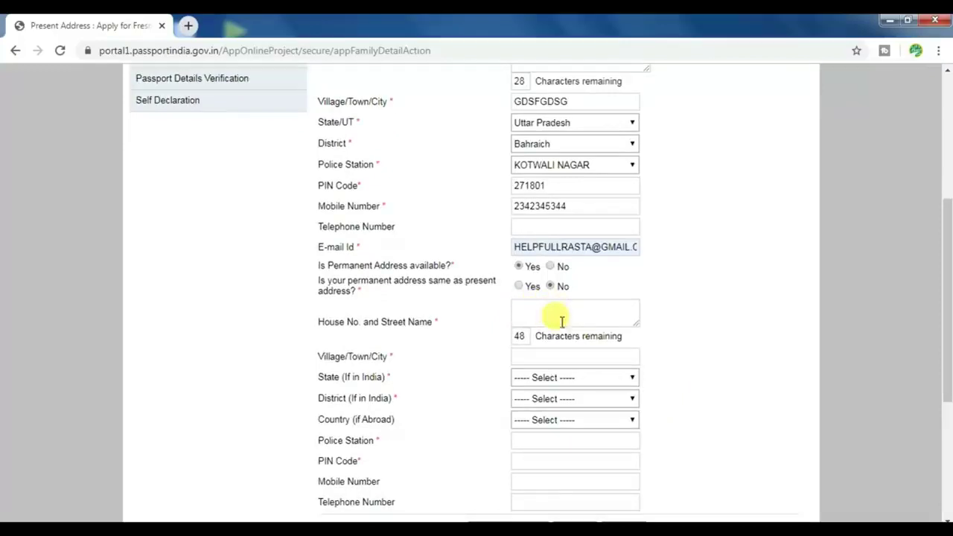
scroll(563, 436, down, 1)
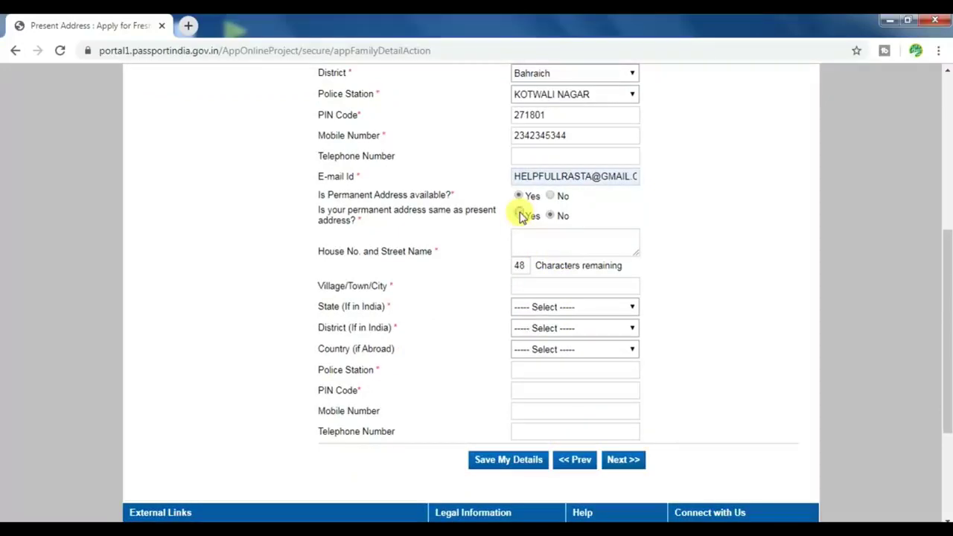
click(519, 215)
scroll(644, 374, up, 2)
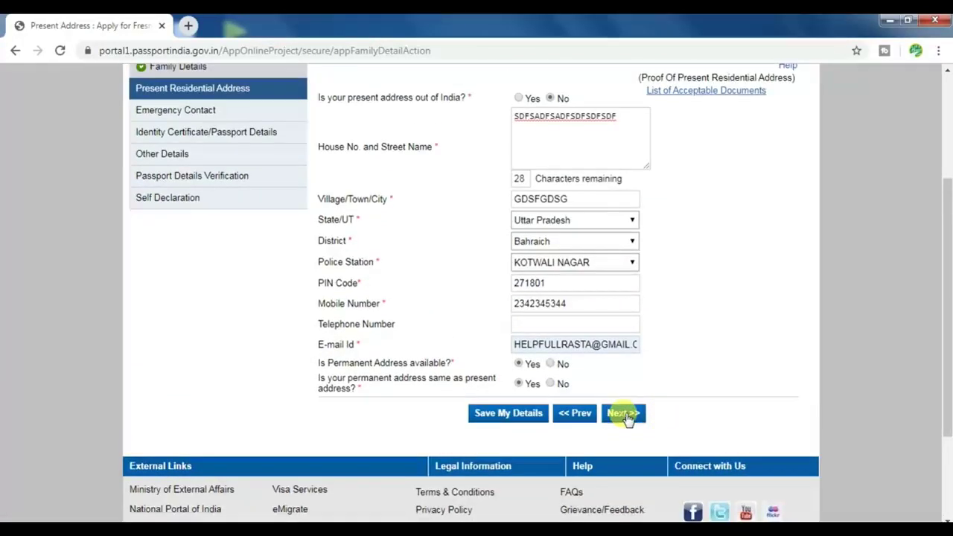
Submit the present address page and accept the regional passport office change warning
click(626, 416)
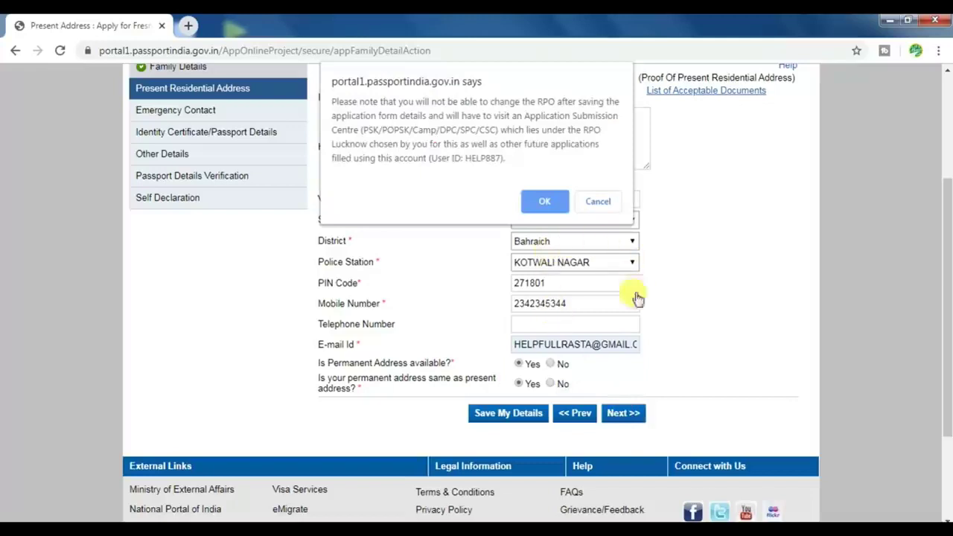
click(543, 200)
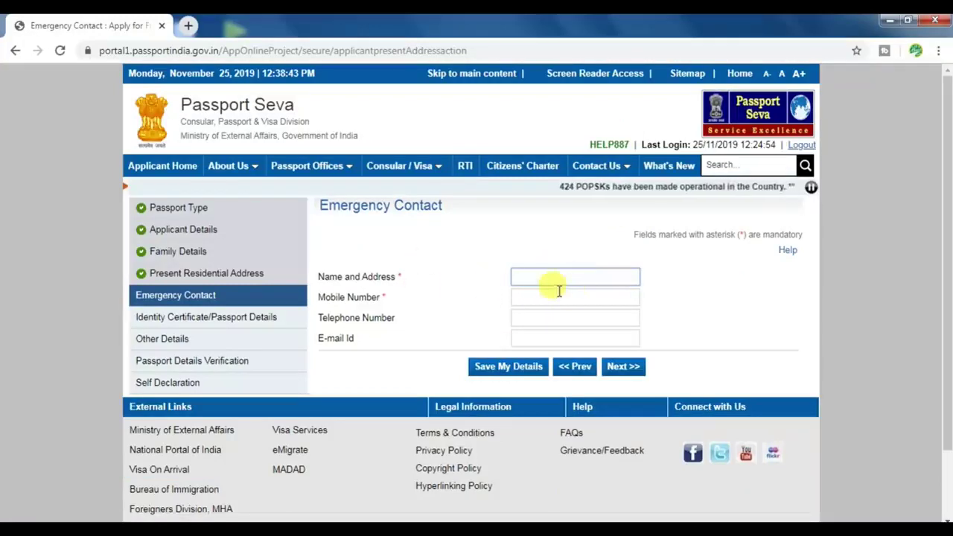
Enter the emergency contact's name and address, autofill their saved mobile and e-mail, and continue
text(FSADFDSADFFSDFS)
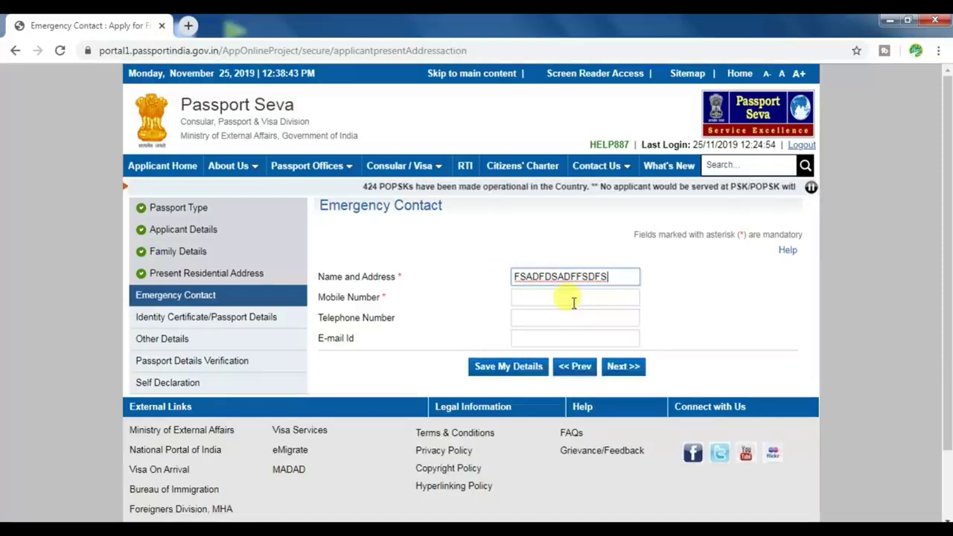
click(571, 301)
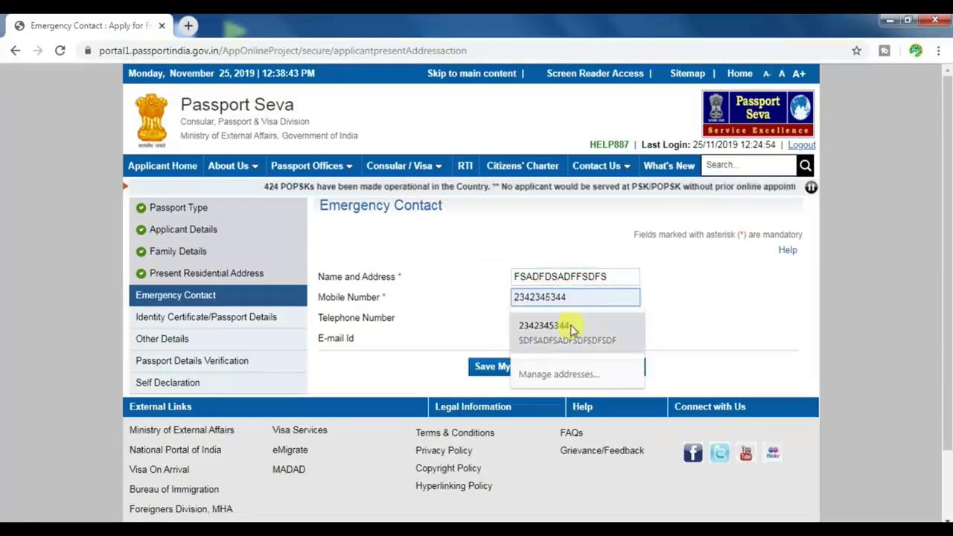
click(559, 325)
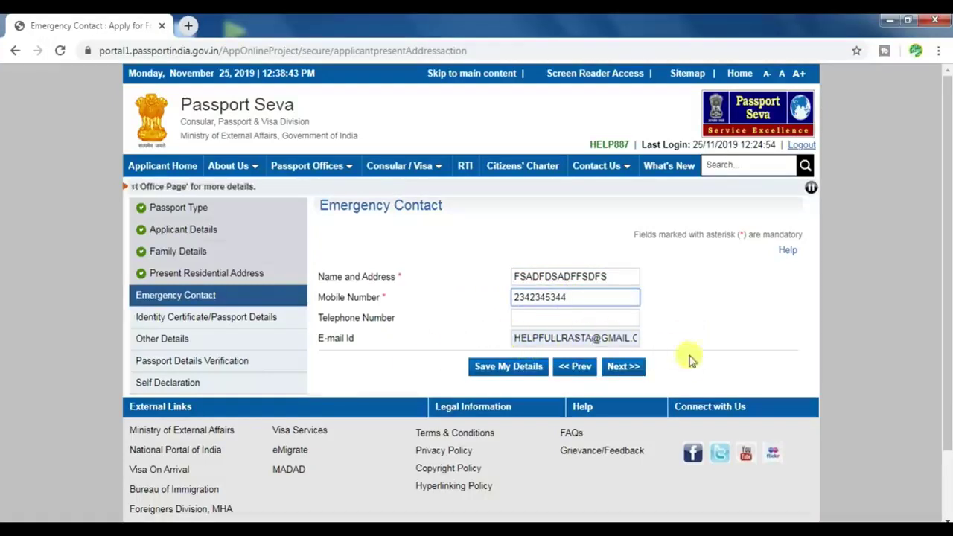
click(622, 367)
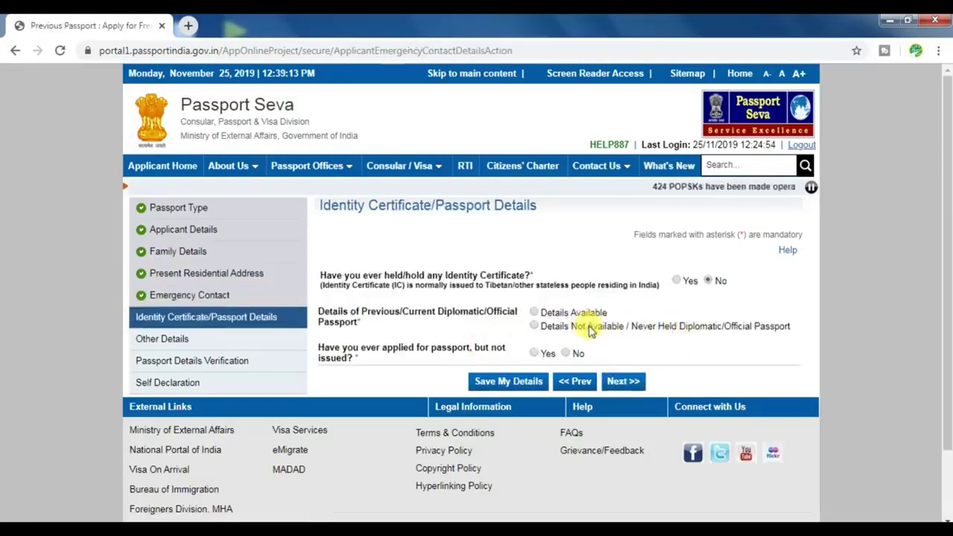
Record no diplomatic/official passport held and No for applied-but-not-issued, then continue
click(536, 327)
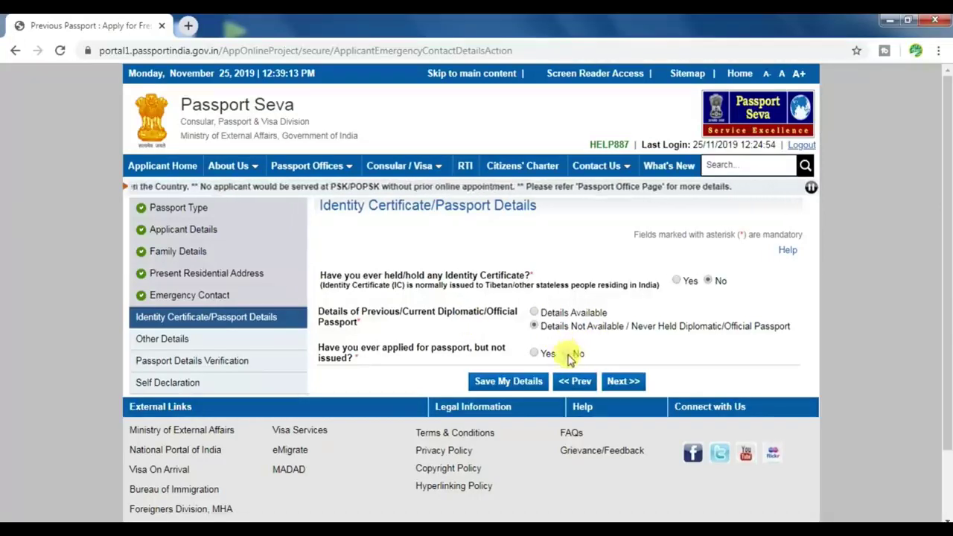
click(566, 353)
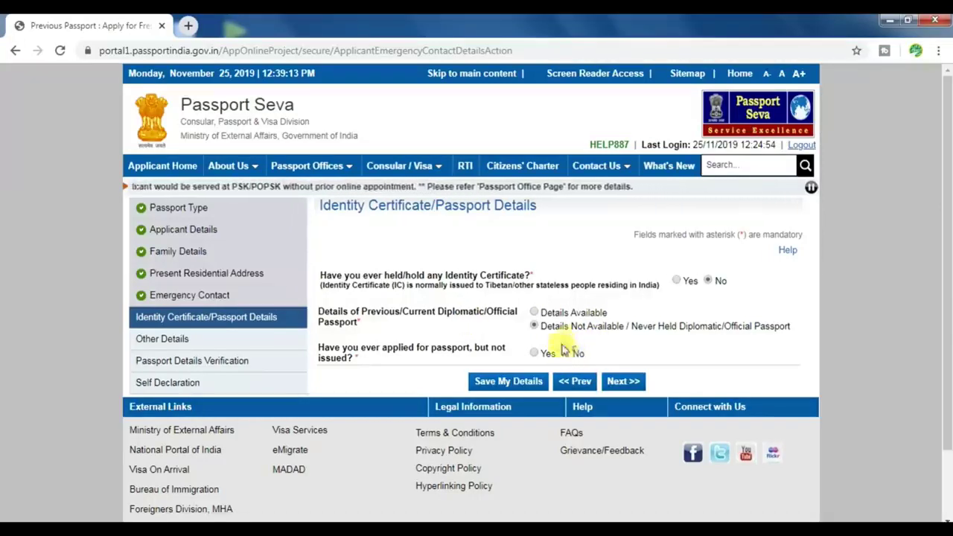
click(624, 382)
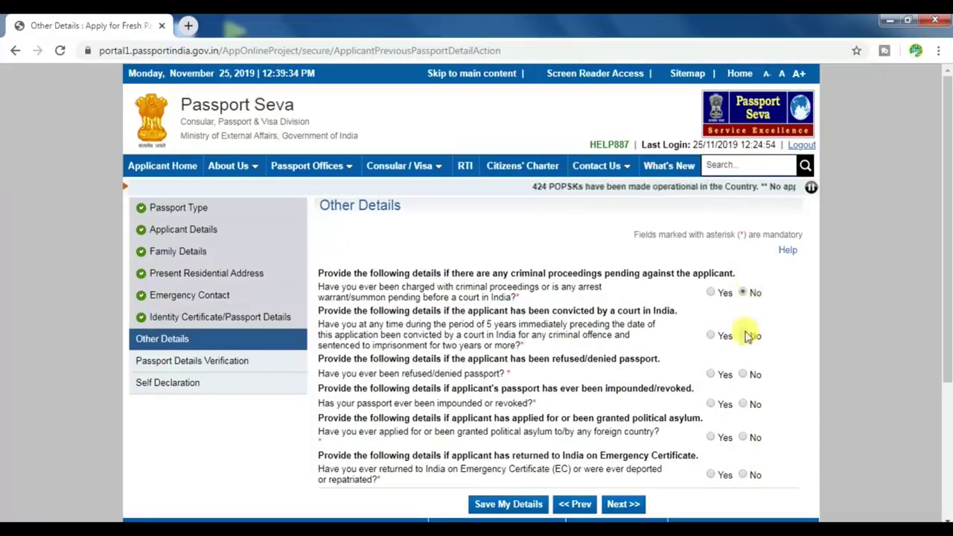
Answer No to the impounded, political asylum and Emergency Certificate questions, then submit Other Details
click(743, 403)
click(743, 437)
click(743, 475)
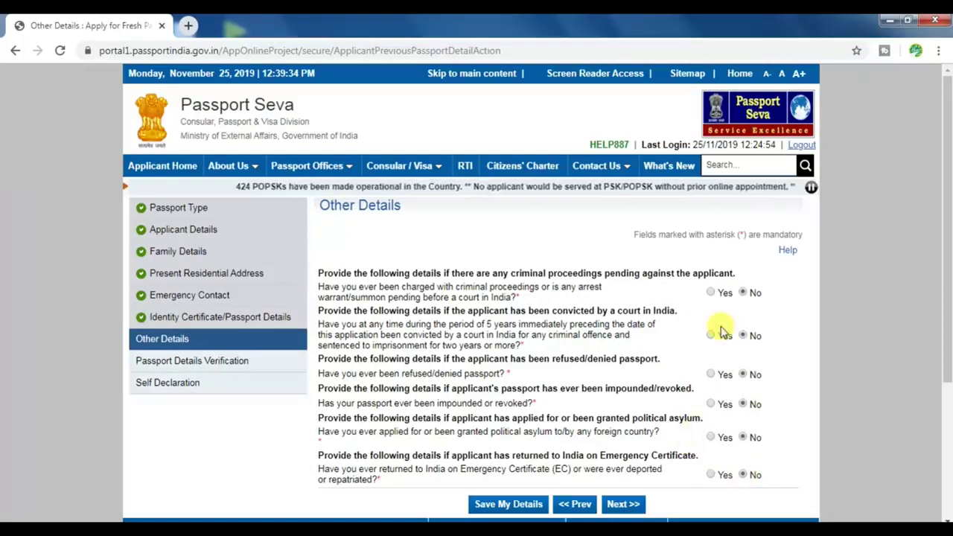
scroll(721, 334, down, 1)
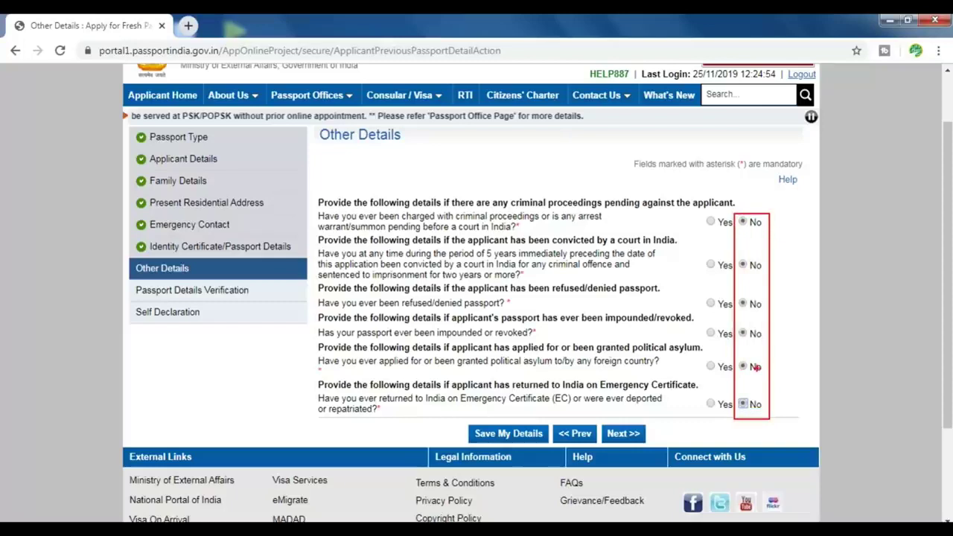
click(621, 435)
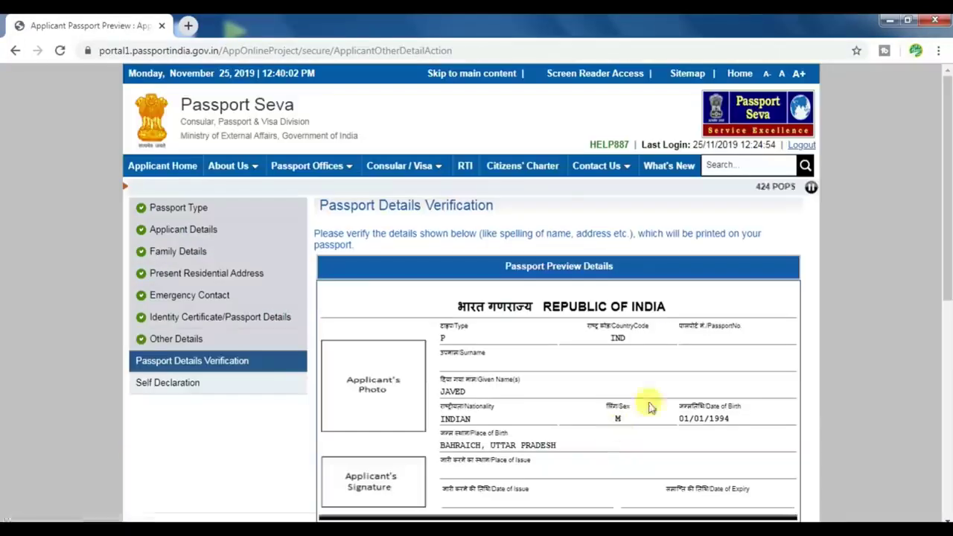
Check the applicant's details, parents' names and present address in the preview, then continue
scroll(649, 405, down, 1)
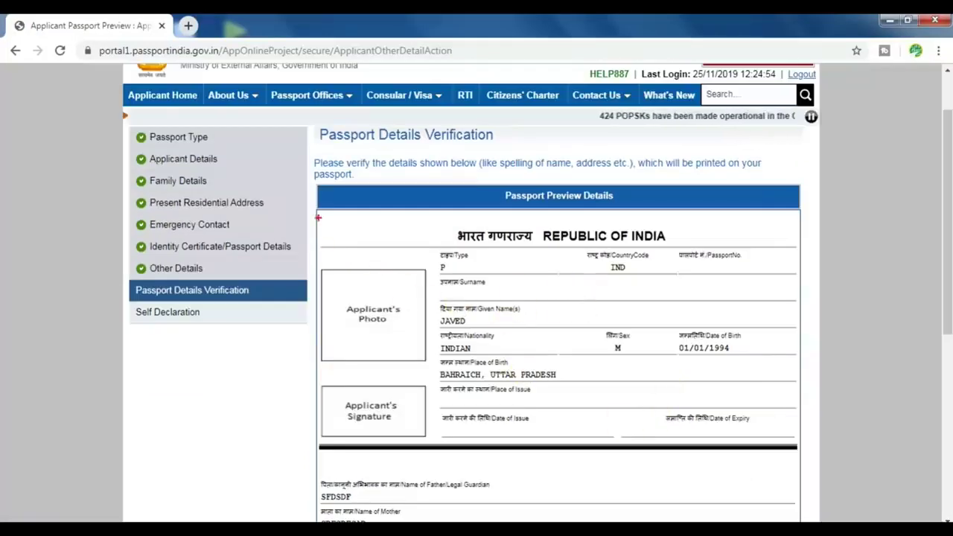
drag(383, 312, 804, 439)
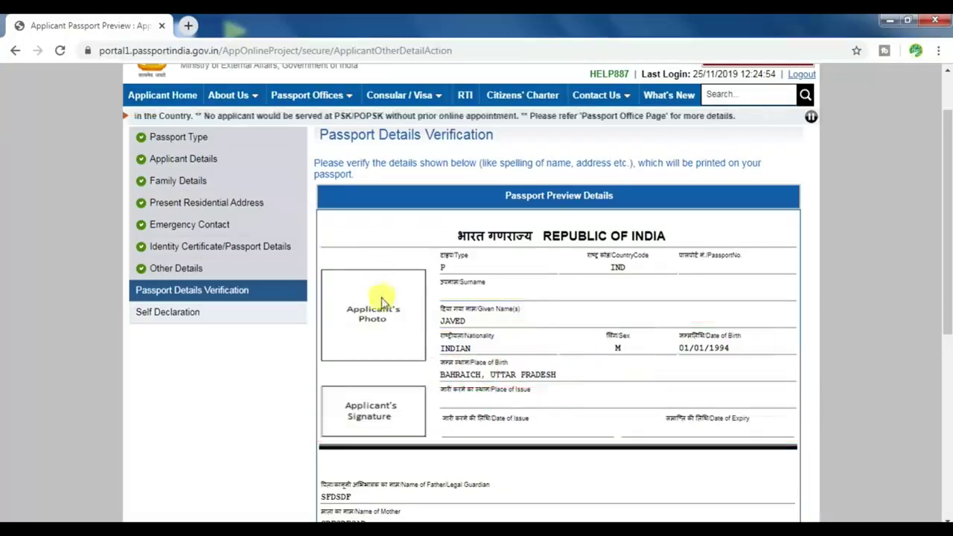
scroll(380, 302, down, 2)
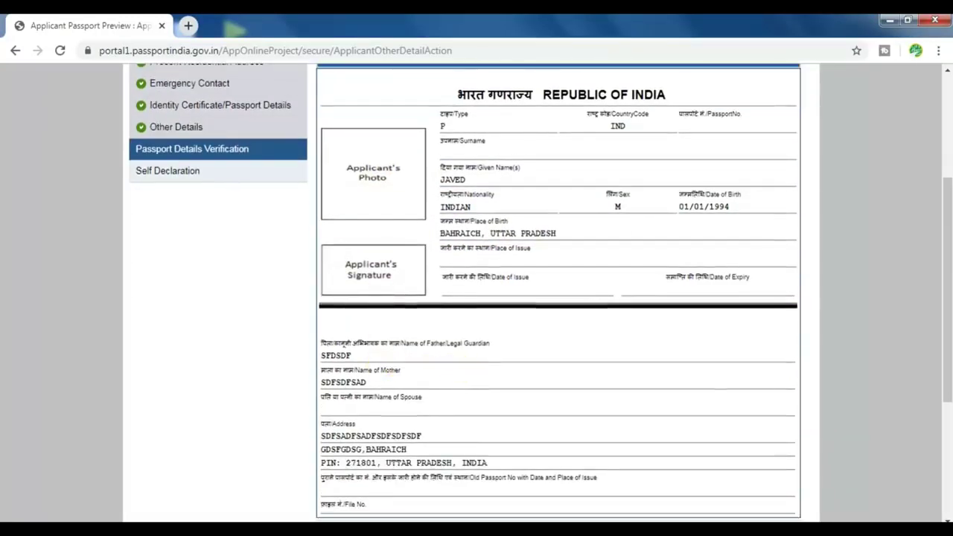
mouse_move(516, 332)
mouse_down()
mouse_move(295, 377)
mouse_move(289, 362)
mouse_up()
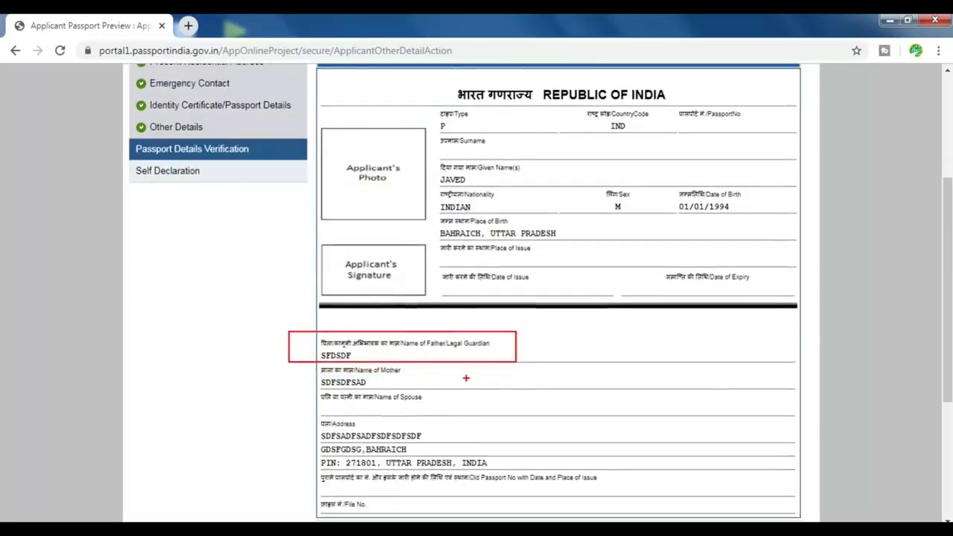
drag(466, 378, 308, 408)
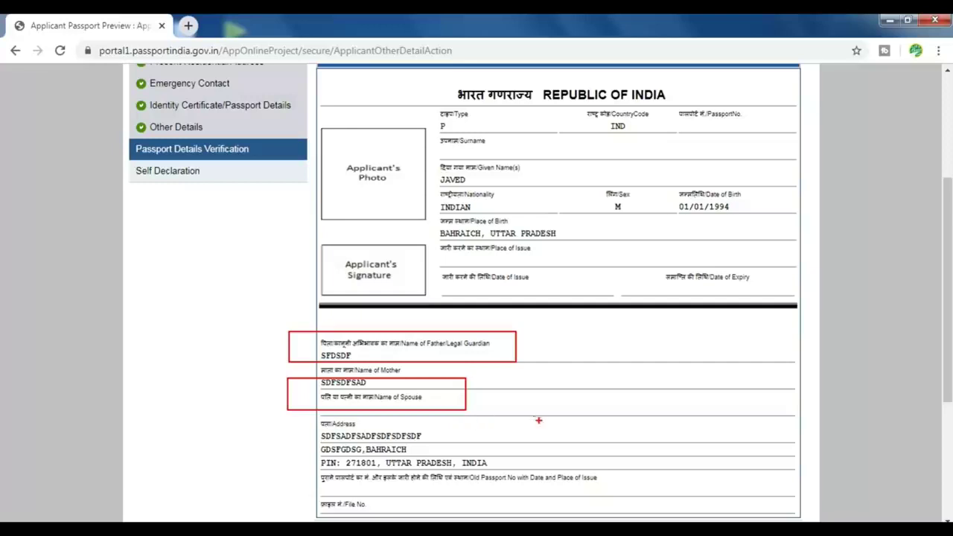
drag(491, 472, 308, 490)
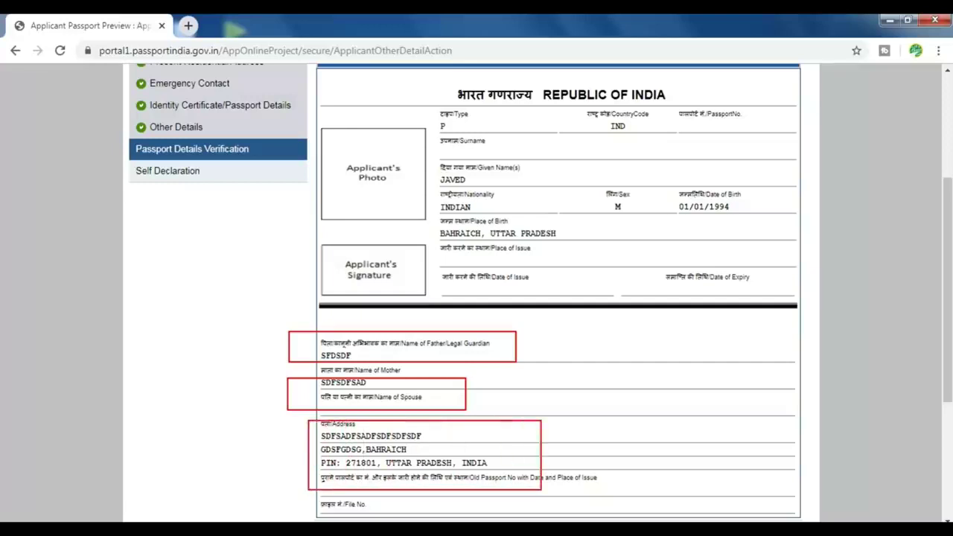
key(Escape)
scroll(504, 365, down, 3)
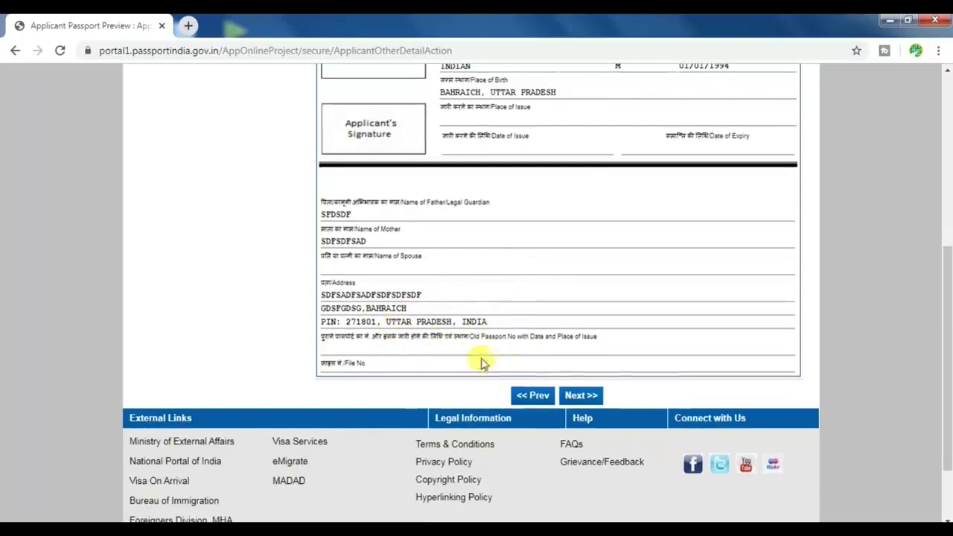
click(577, 398)
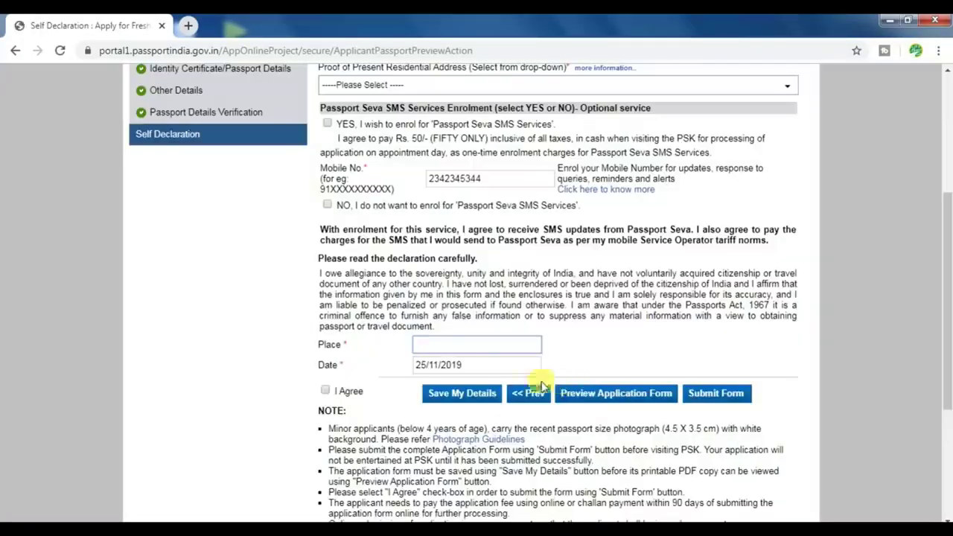
Choose Aadhaar Card/E-Aadhaar as the proof of birth
scroll(393, 351, up, 3)
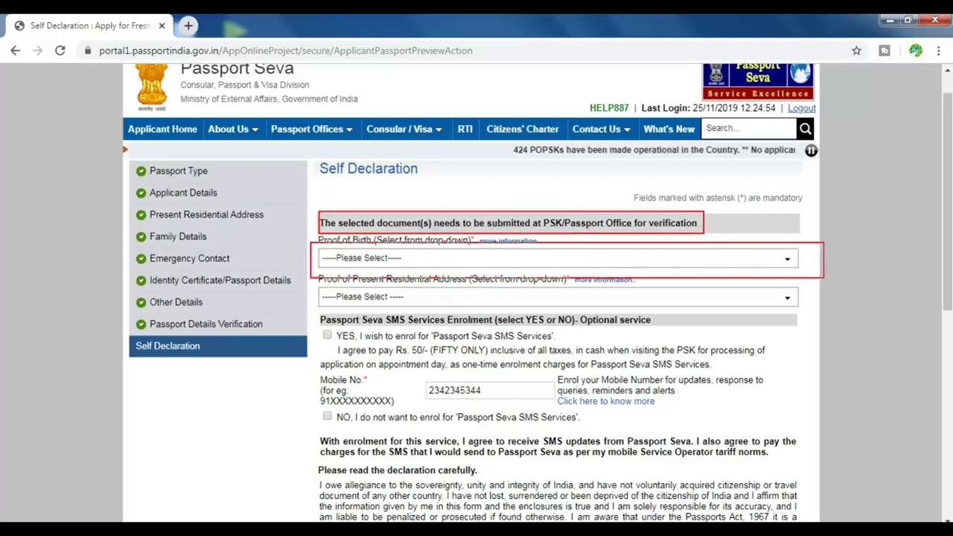
click(432, 263)
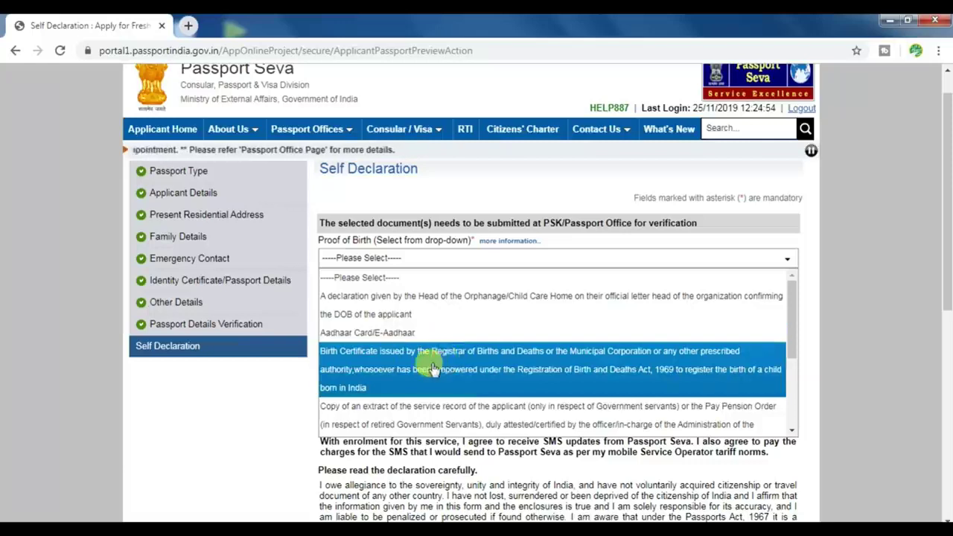
click(372, 332)
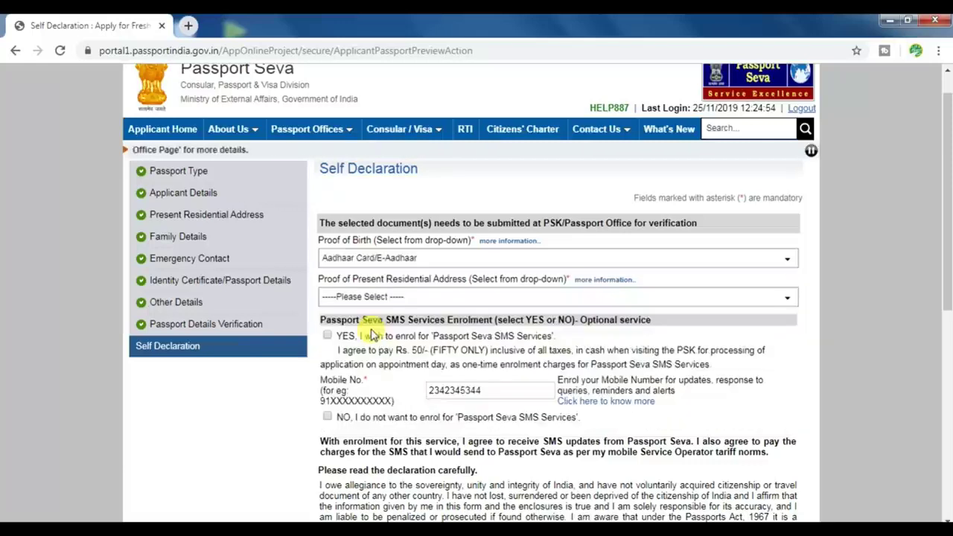
Choose Bank/ Kisan/ Post Office Passbooks as the proof of present residential address
click(419, 301)
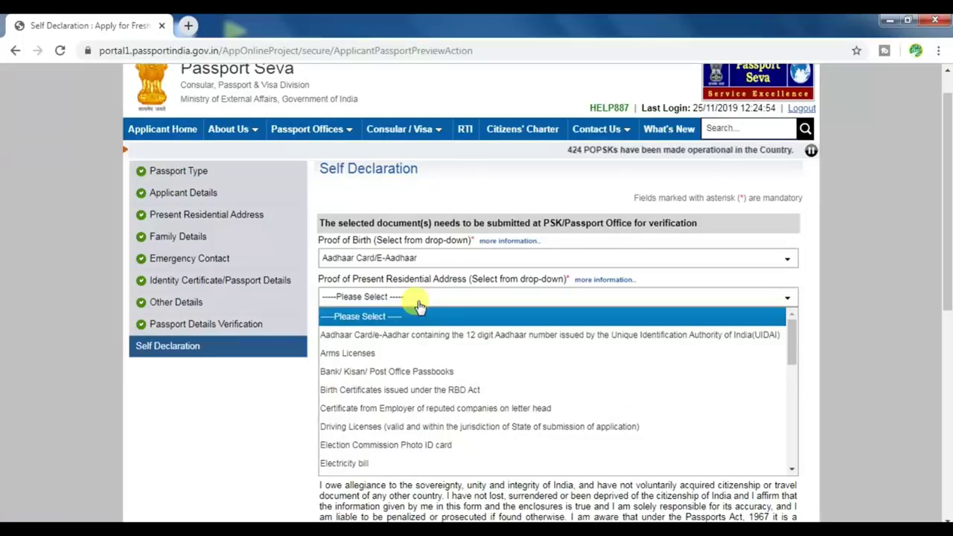
scroll(414, 347, down, 1)
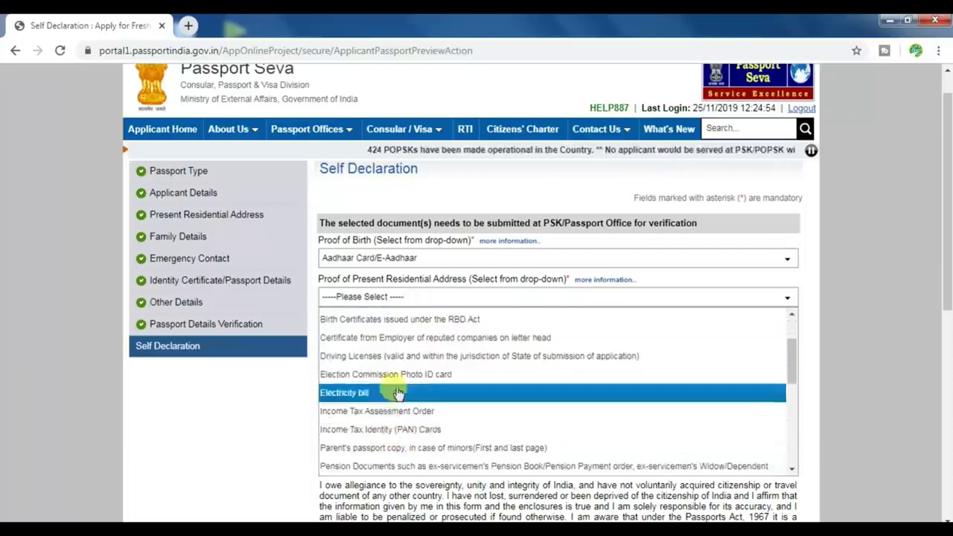
scroll(399, 392, up, 1)
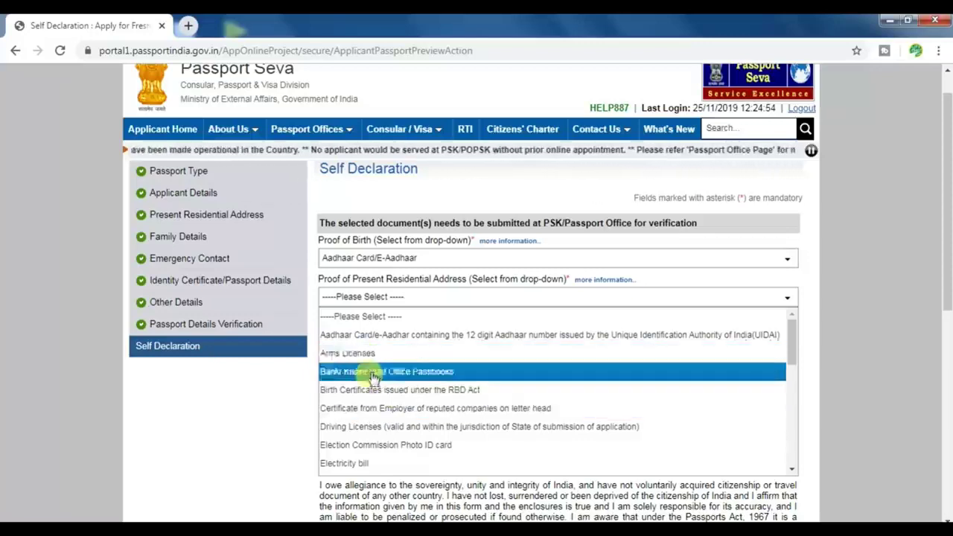
click(402, 378)
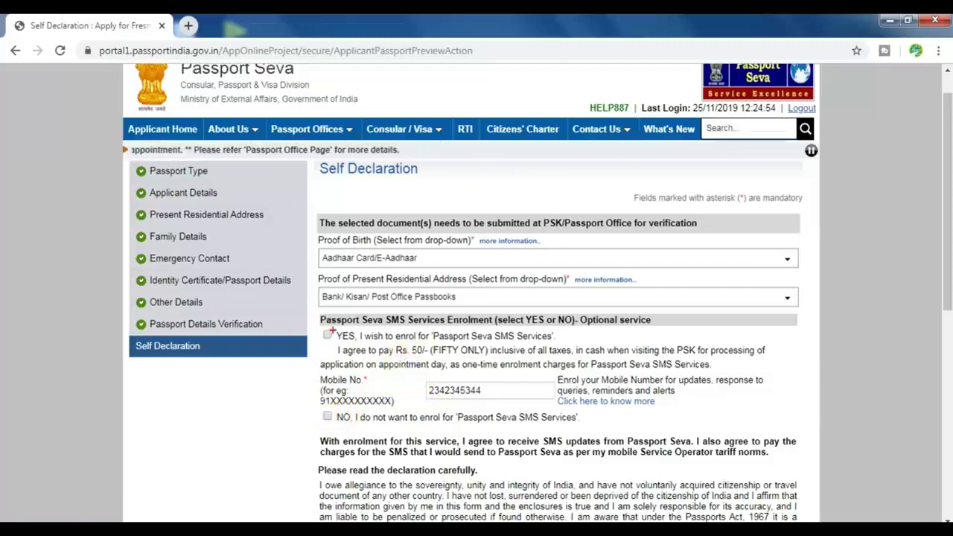
Switch the SMS Services option from YES to NO, declining enrolment
drag(422, 368, 777, 378)
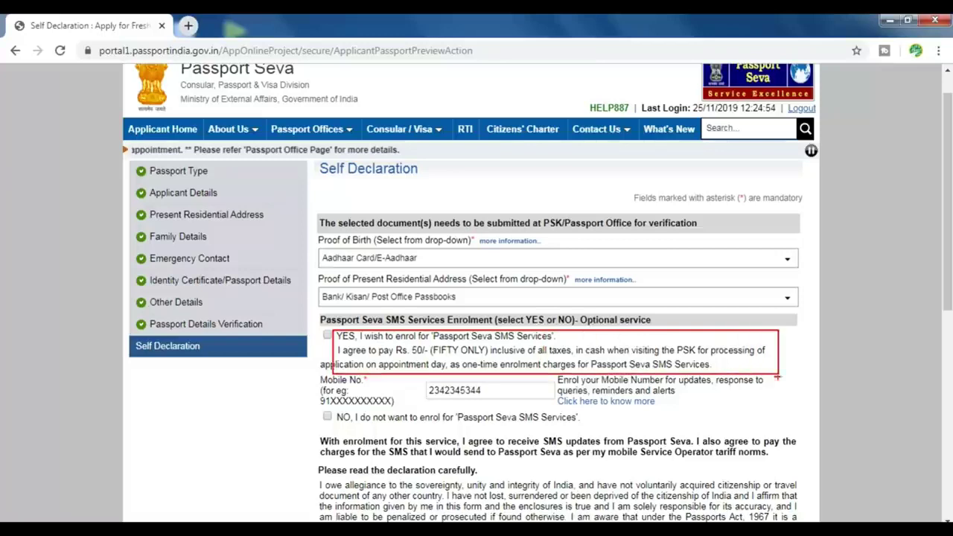
key(Escape)
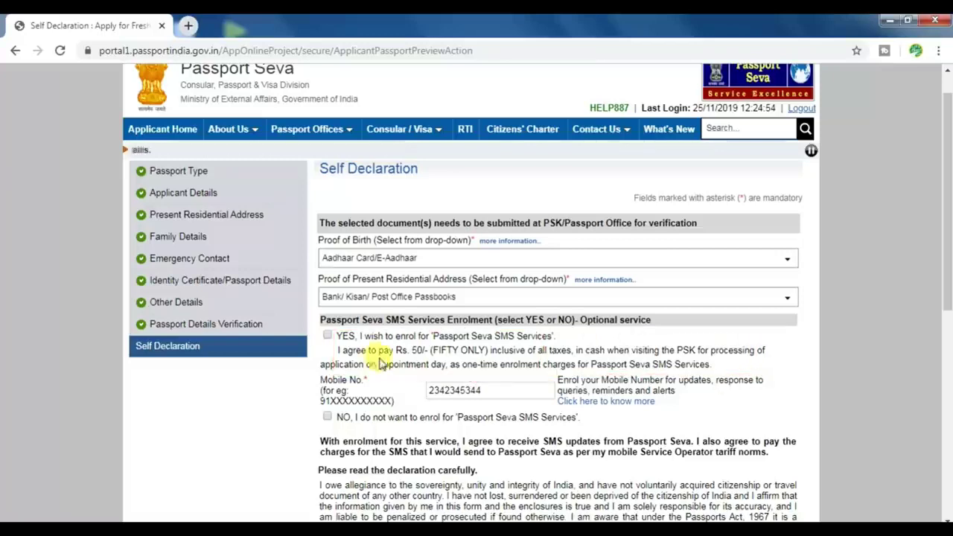
click(328, 336)
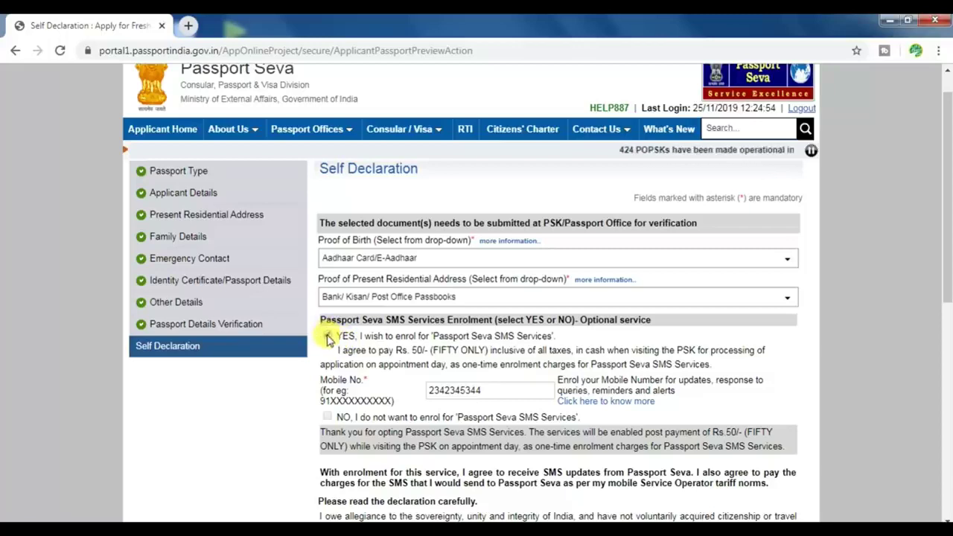
click(327, 337)
scroll(362, 361, down, 1)
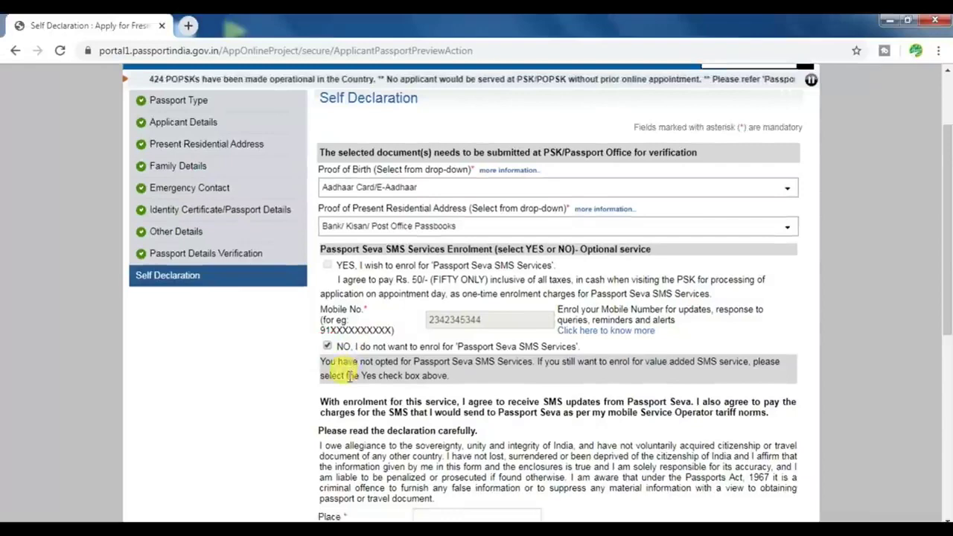
scroll(343, 387, down, 2)
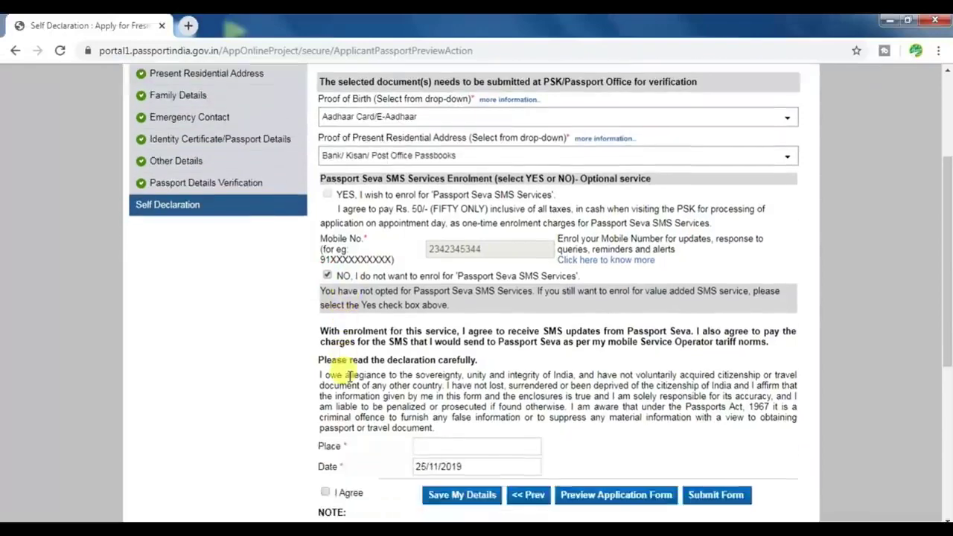
scroll(349, 376, down, 1)
Enter BAHRAICH as the place, agree to the declaration, and submit the form
click(450, 306)
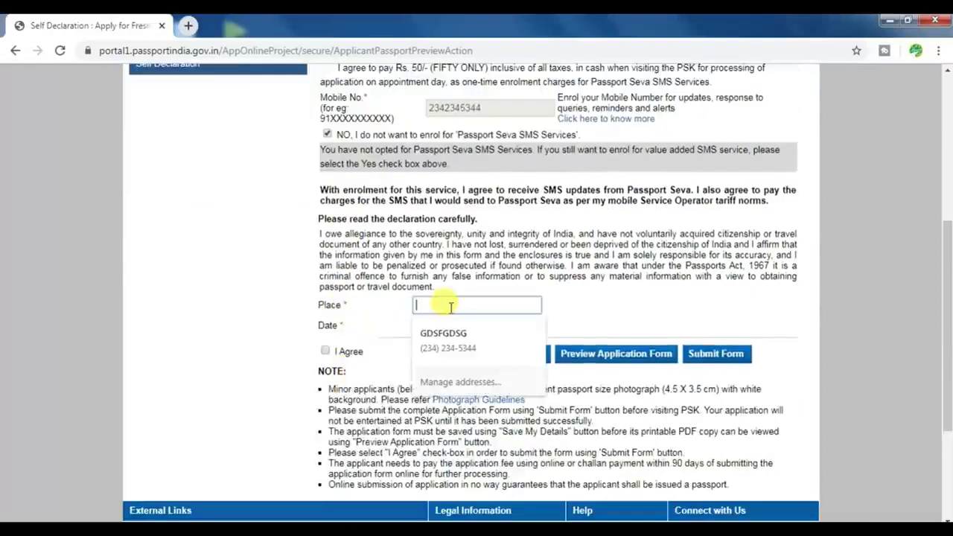
text(BAHRAI)
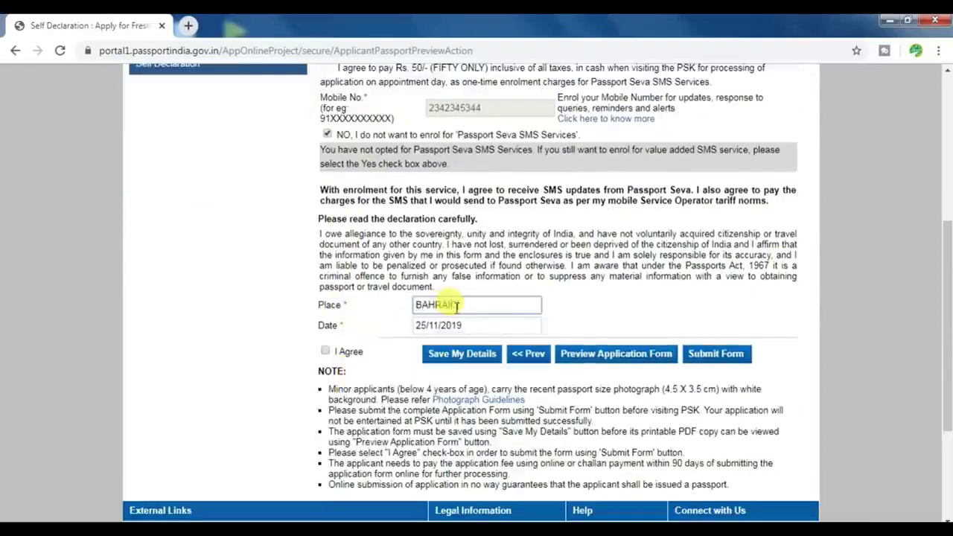
text(CH)
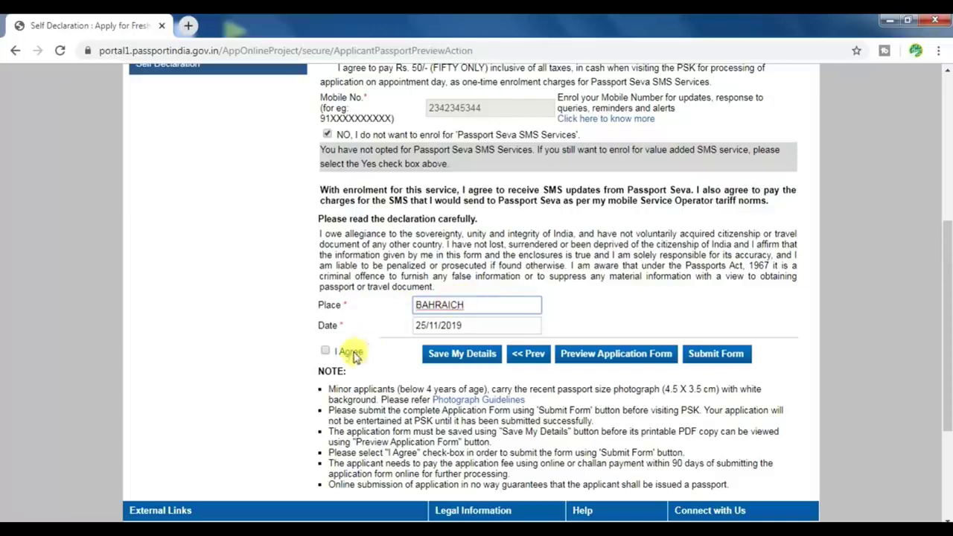
click(325, 352)
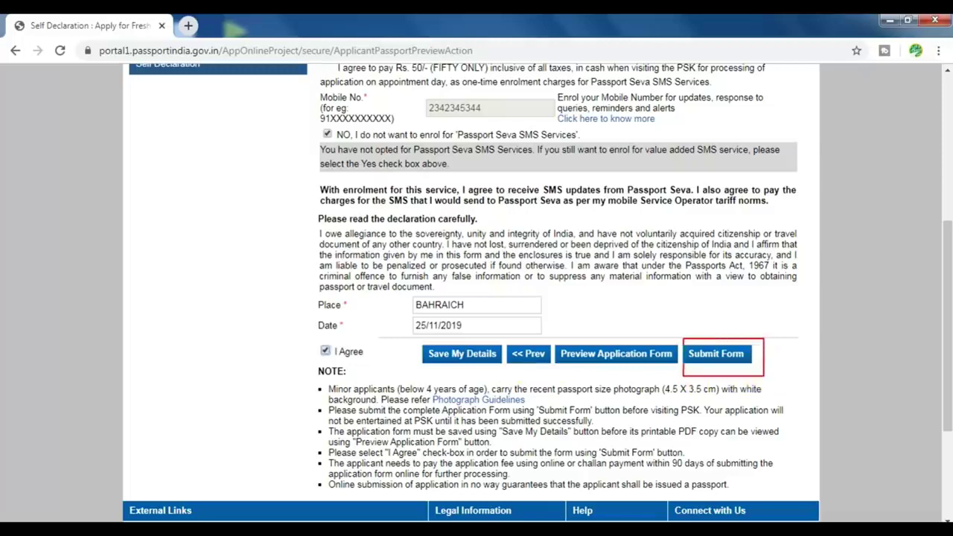
click(728, 355)
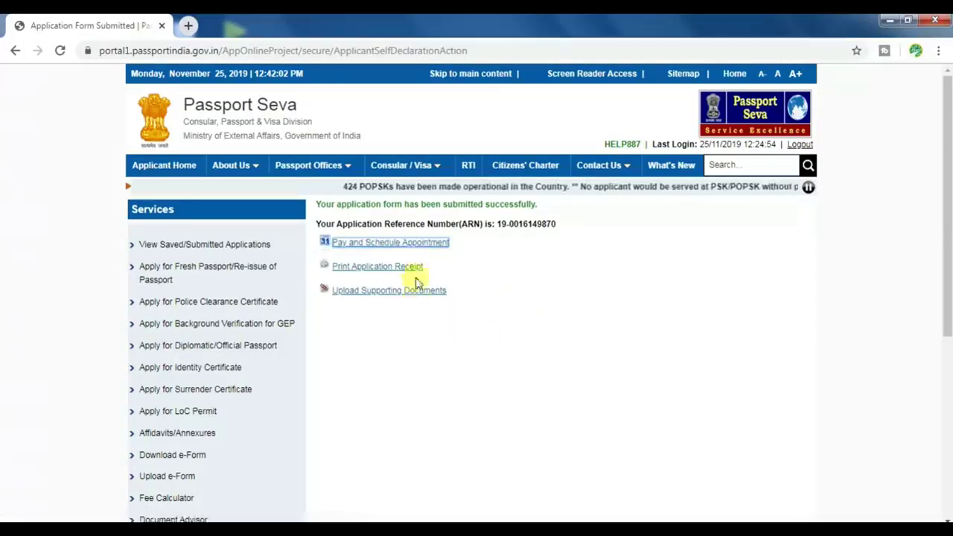
Choose Online Payment as the payment mode under Pay and Schedule Appointment
click(408, 248)
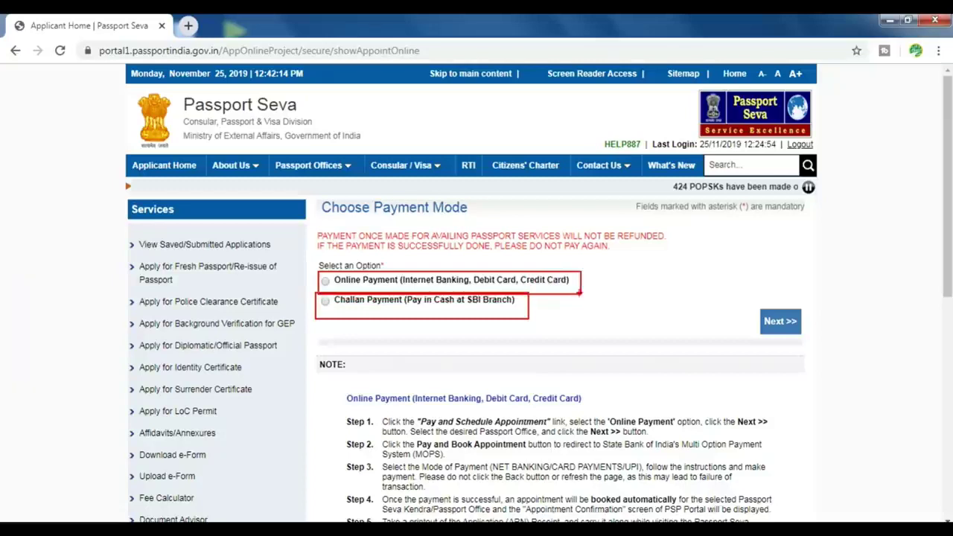
click(325, 281)
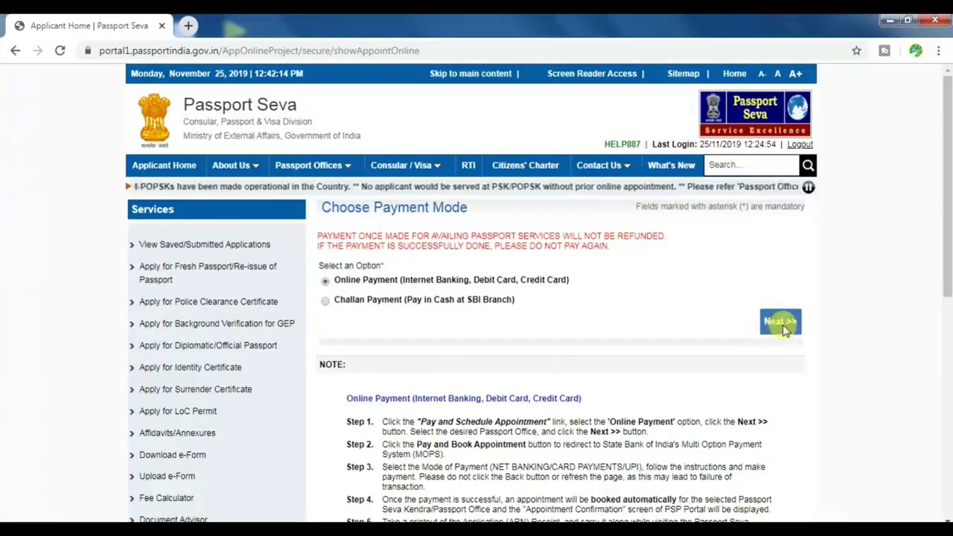
click(779, 323)
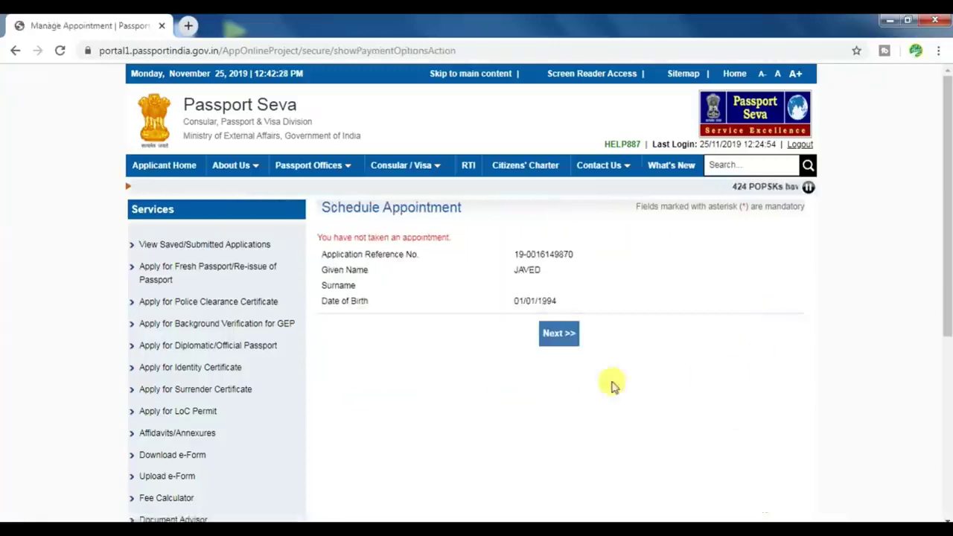
Choose PSK Lucknow as the PSK/RPO appointment location
click(560, 334)
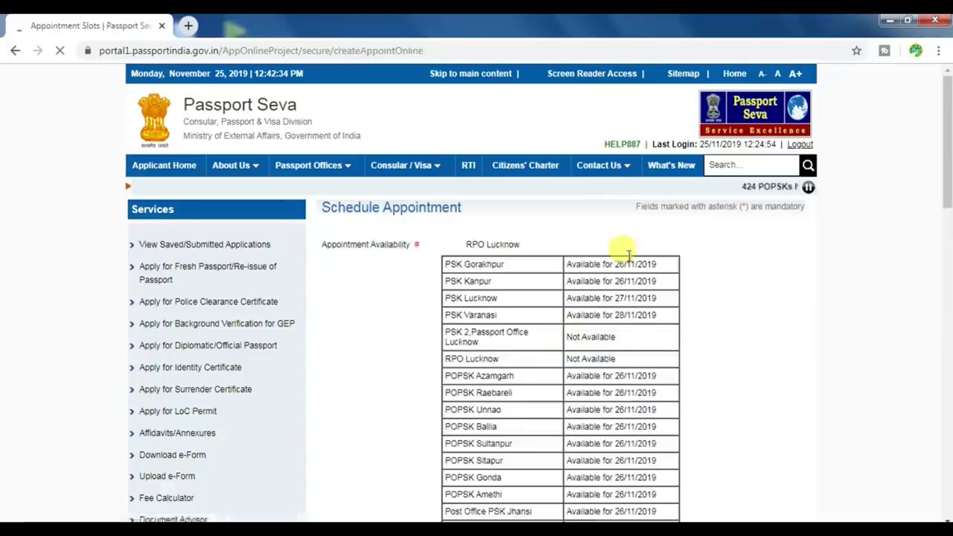
scroll(618, 320, down, 4)
scroll(616, 309, down, 8)
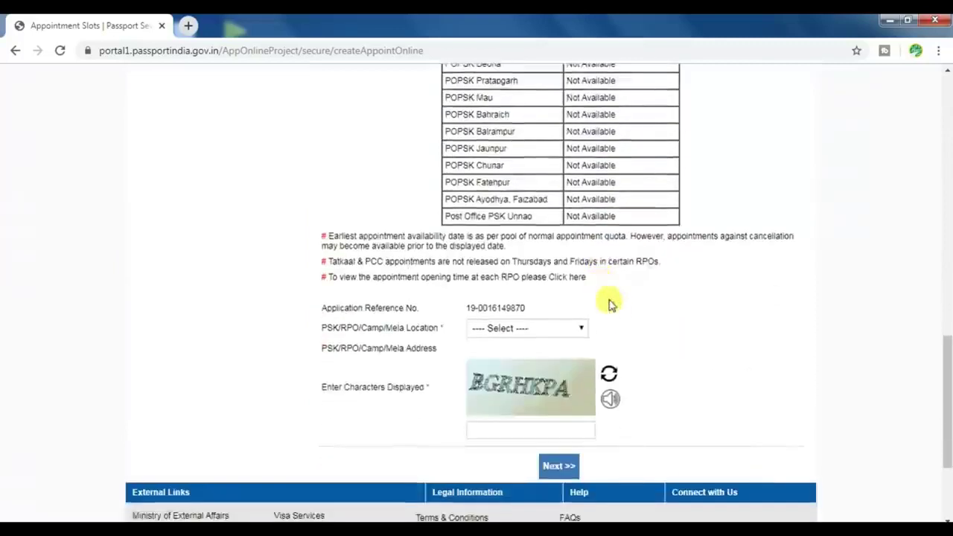
click(567, 329)
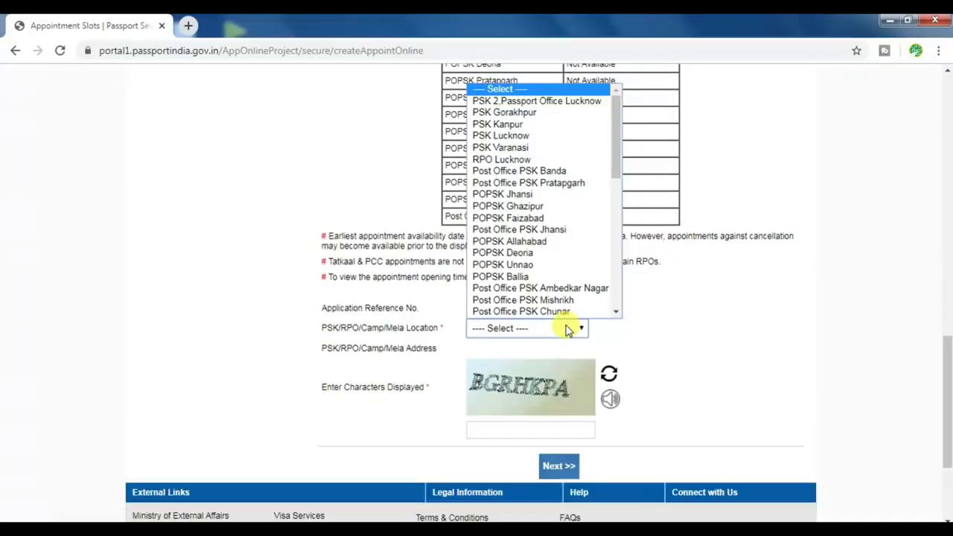
scroll(549, 223, down, 5)
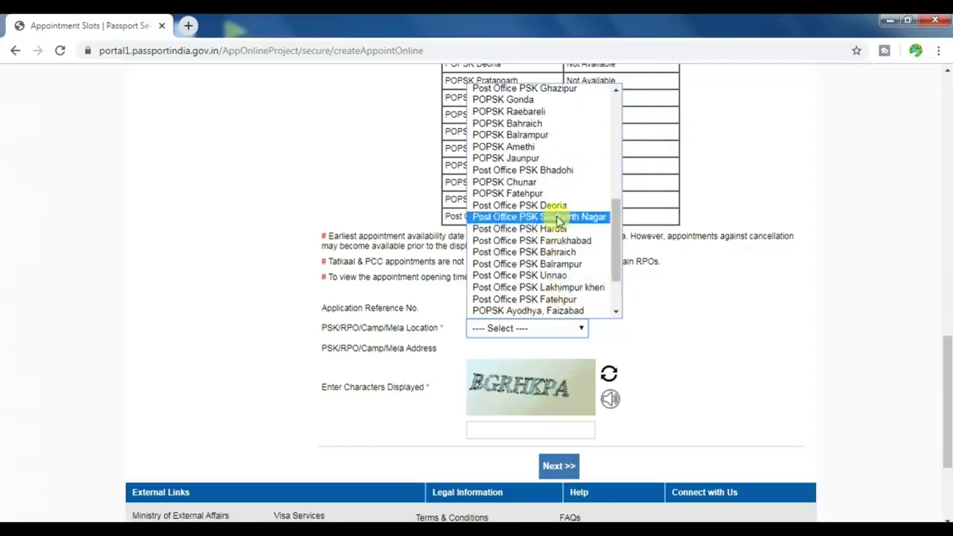
scroll(549, 240, down, 2)
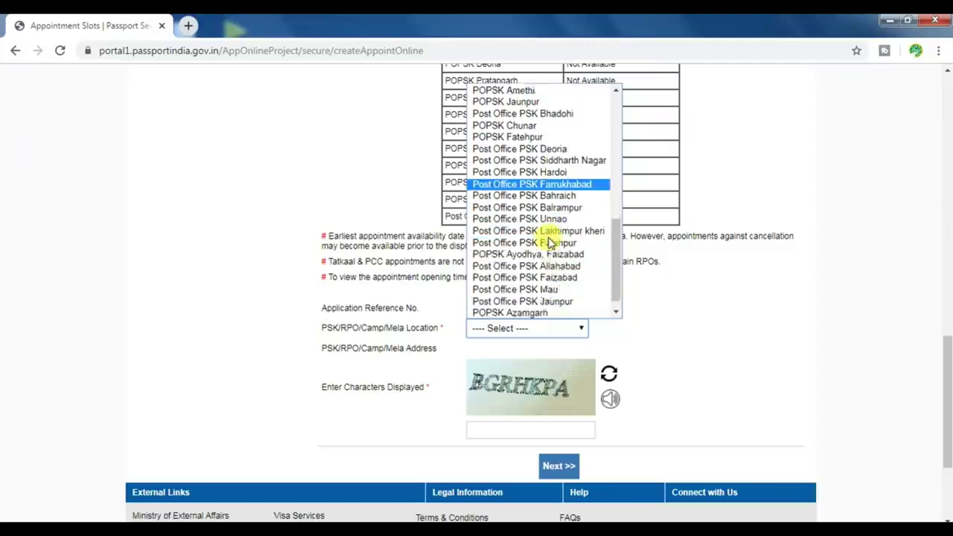
scroll(547, 261, up, 10)
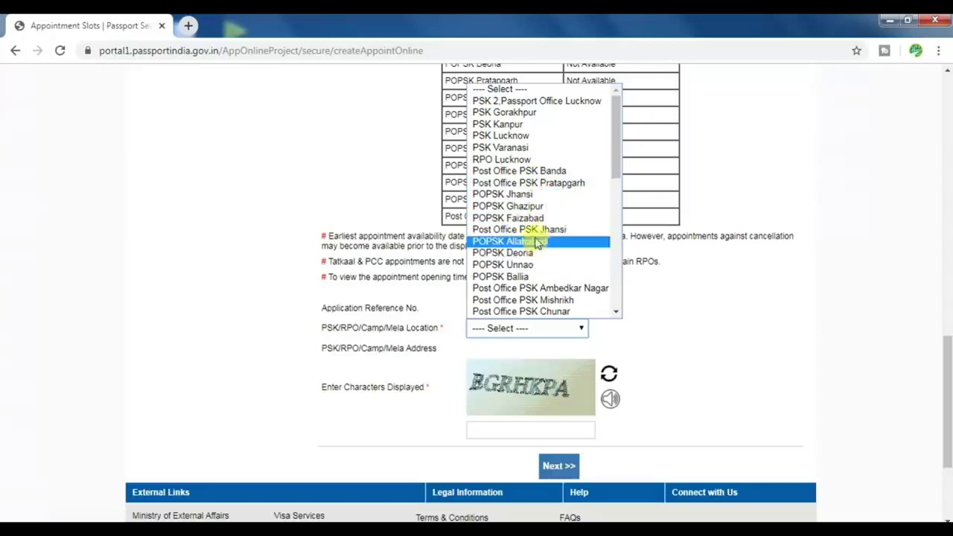
scroll(537, 194, down, 4)
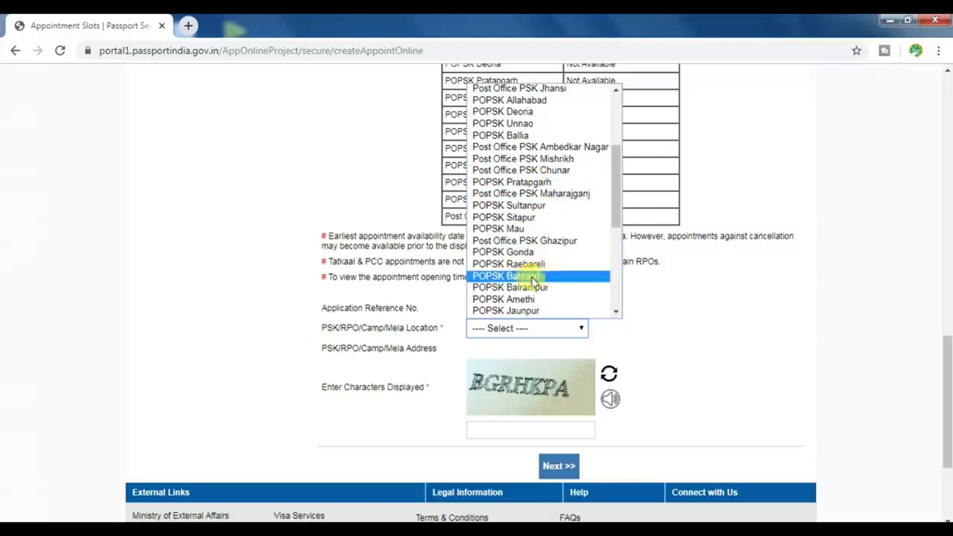
scroll(530, 280, up, 4)
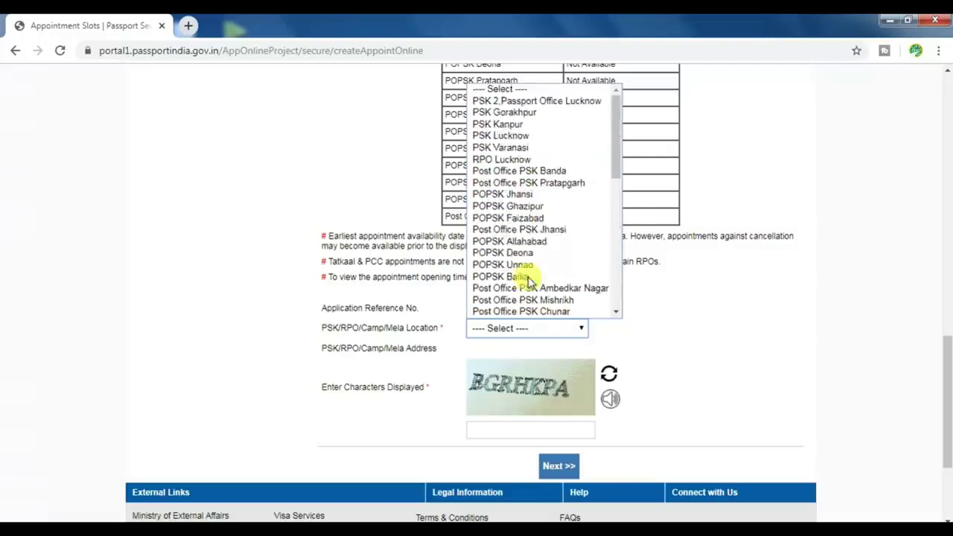
click(506, 136)
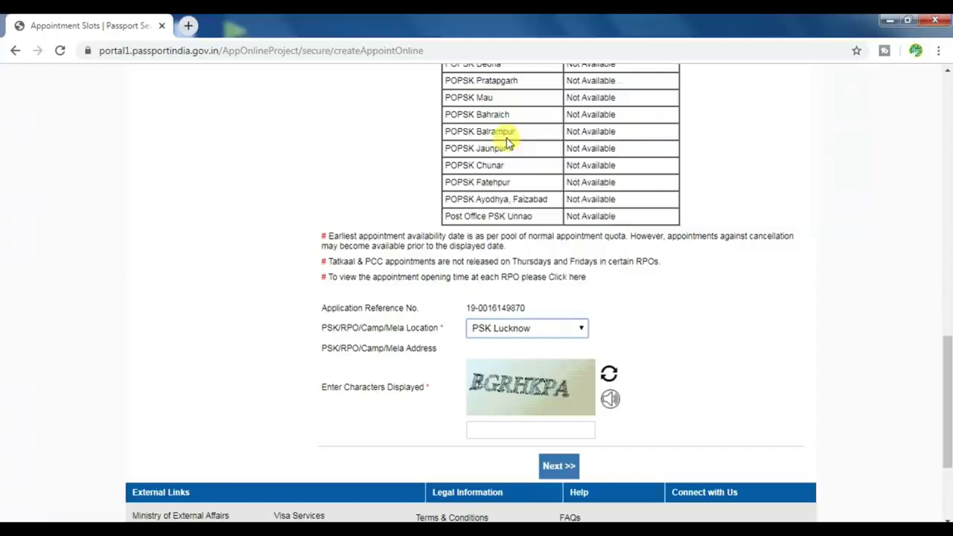
Enter the captcha characters and continue to the Pay And Book Appointment page
click(519, 424)
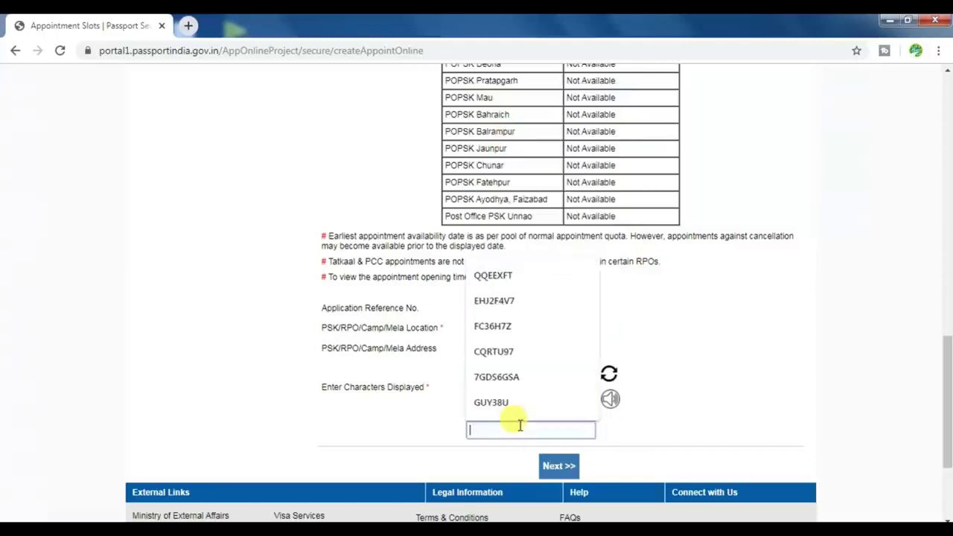
text(BGRHKPA)
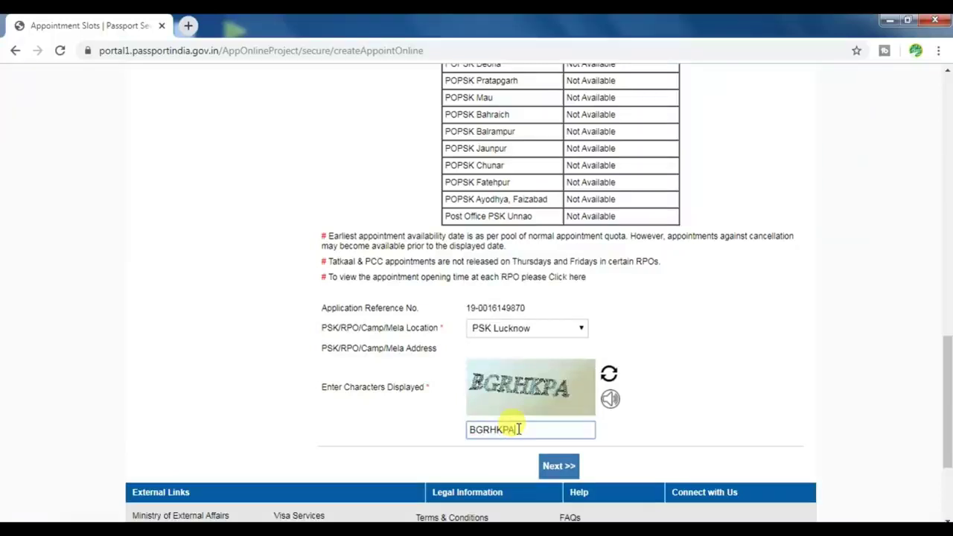
click(559, 465)
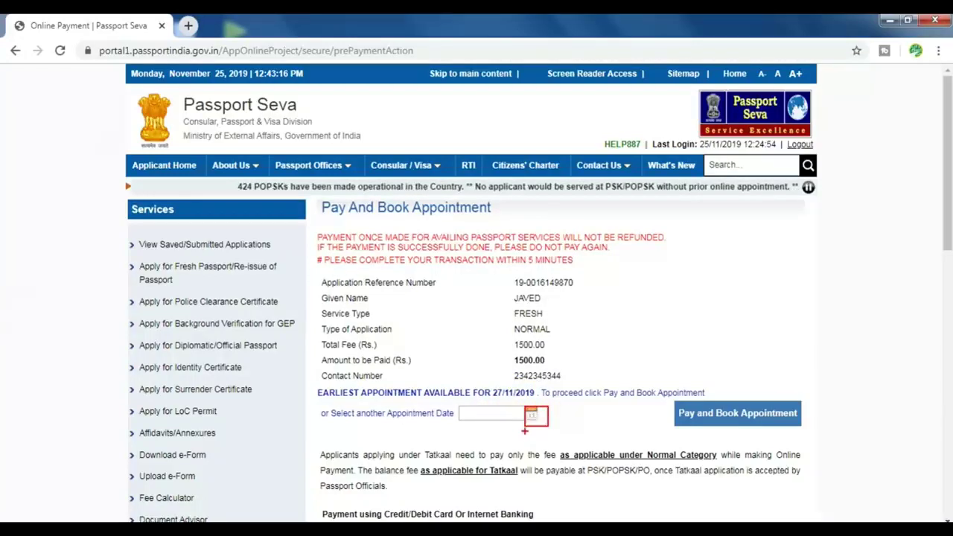
Pick 28/11/2019 as the appointment date and submit Pay and Book Appointment
click(531, 415)
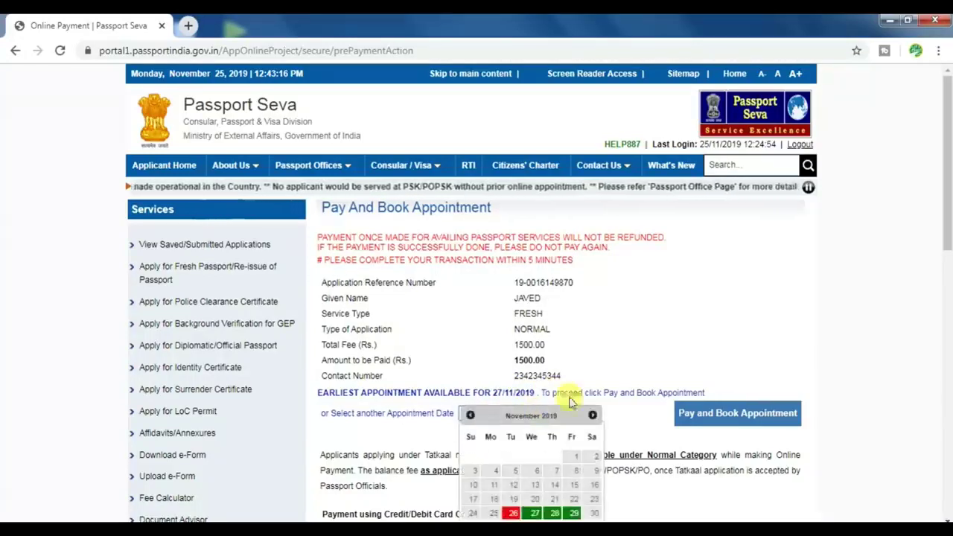
scroll(570, 402, down, 1)
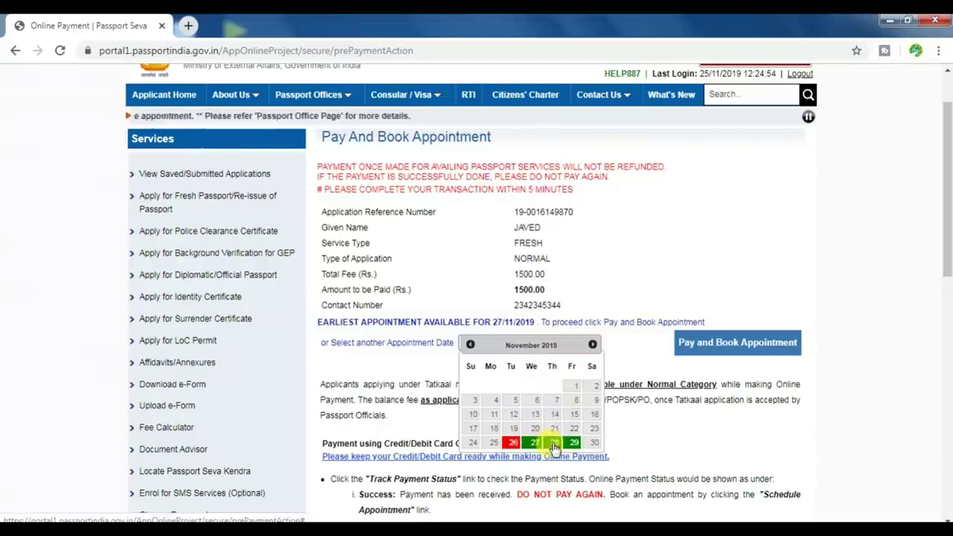
click(554, 443)
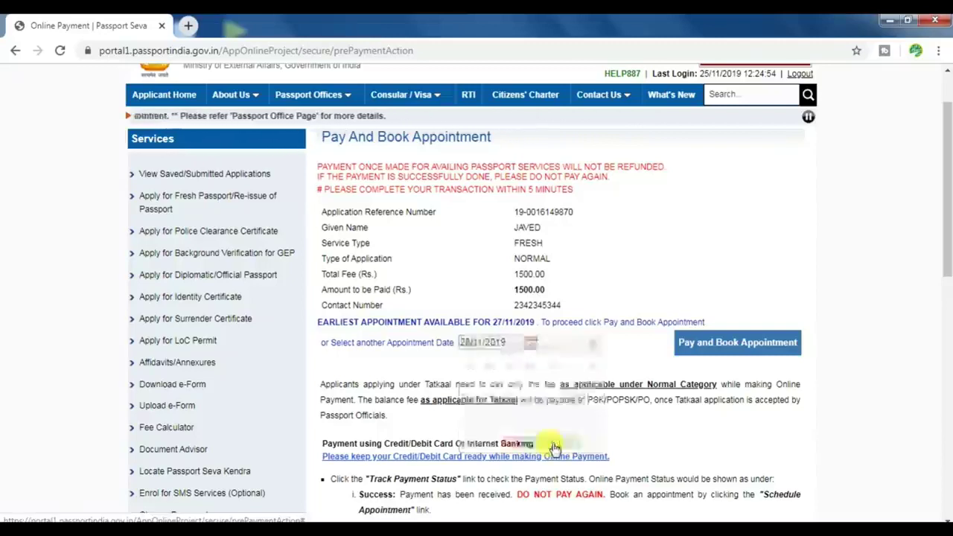
click(508, 342)
click(431, 364)
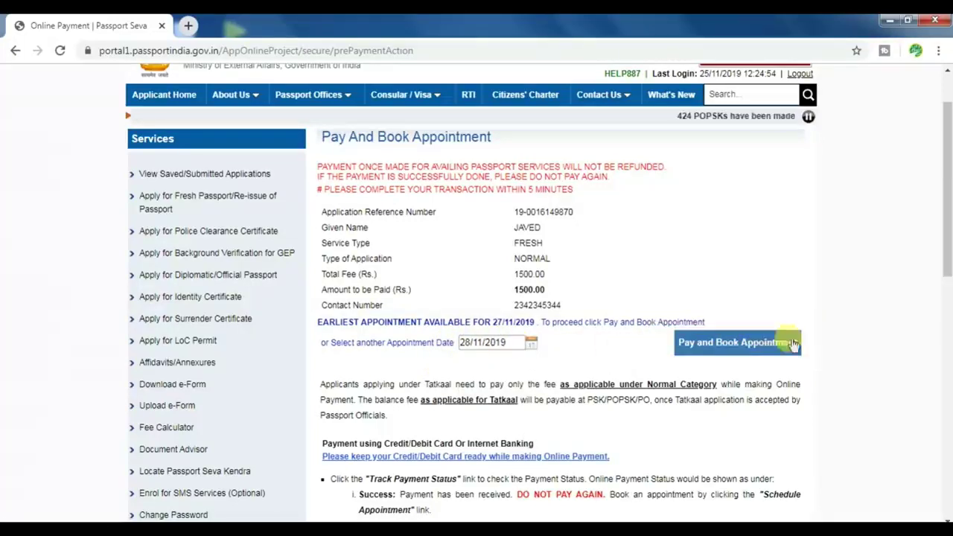
click(746, 344)
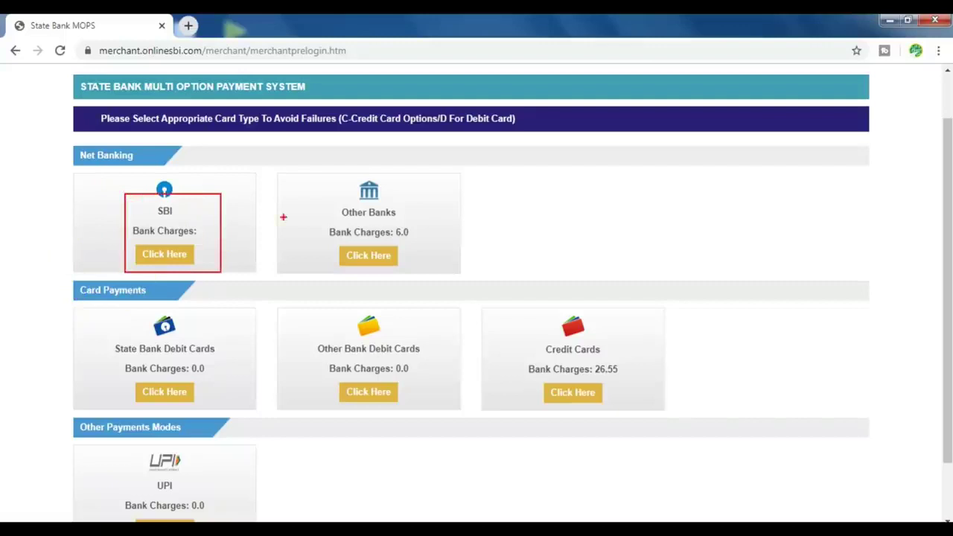
Select the SBI option under Net Banking to reach the SBI Online Personal Banking login
mouse_move(318, 169)
mouse_down()
mouse_move(367, 239)
mouse_move(436, 278)
mouse_up()
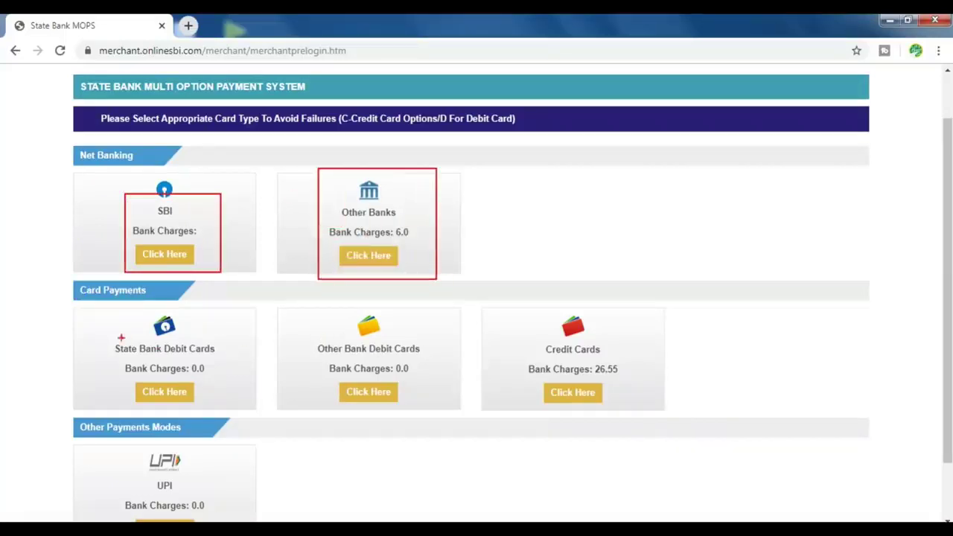
drag(109, 312, 233, 406)
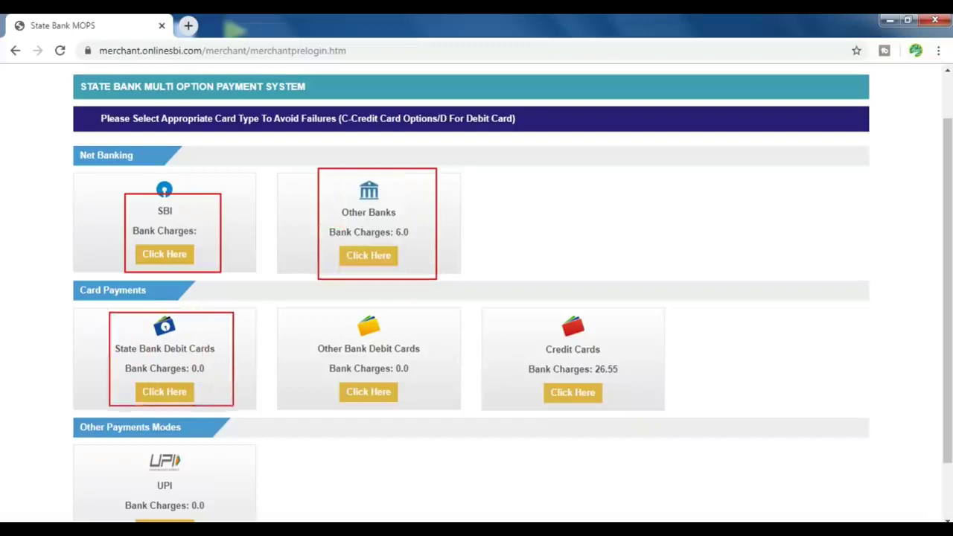
mouse_move(313, 333)
mouse_down()
mouse_move(449, 411)
mouse_move(428, 410)
mouse_up()
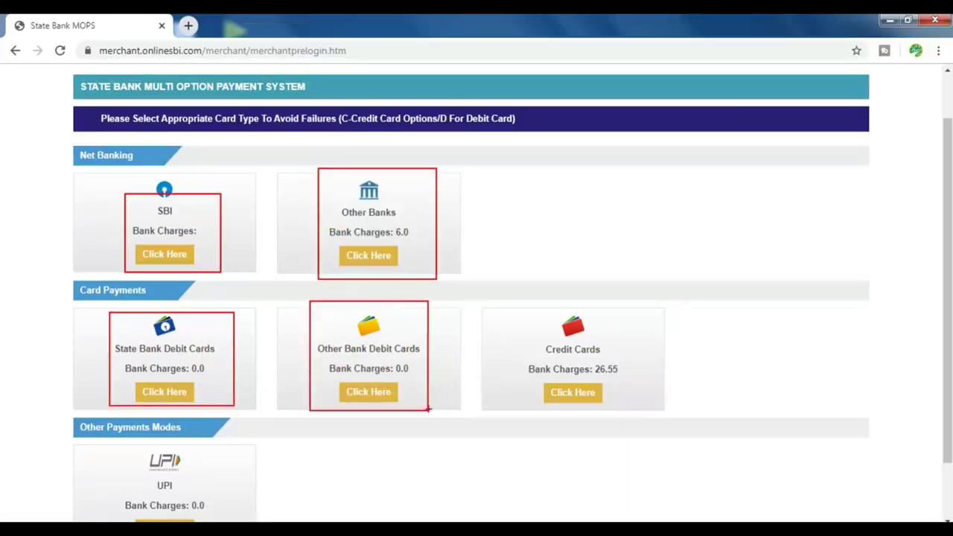
mouse_move(513, 312)
mouse_down()
mouse_move(641, 416)
mouse_move(646, 406)
mouse_up()
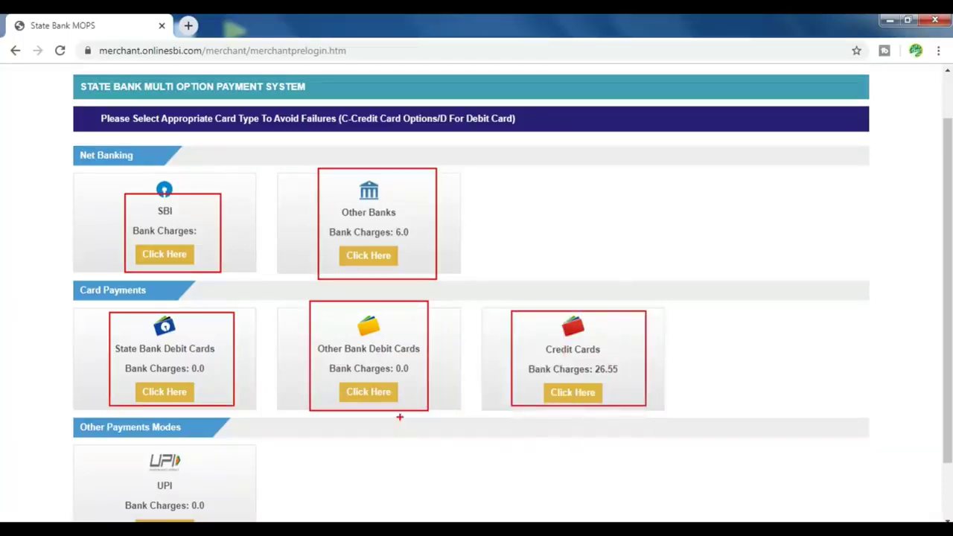
scroll(176, 326, down, 1)
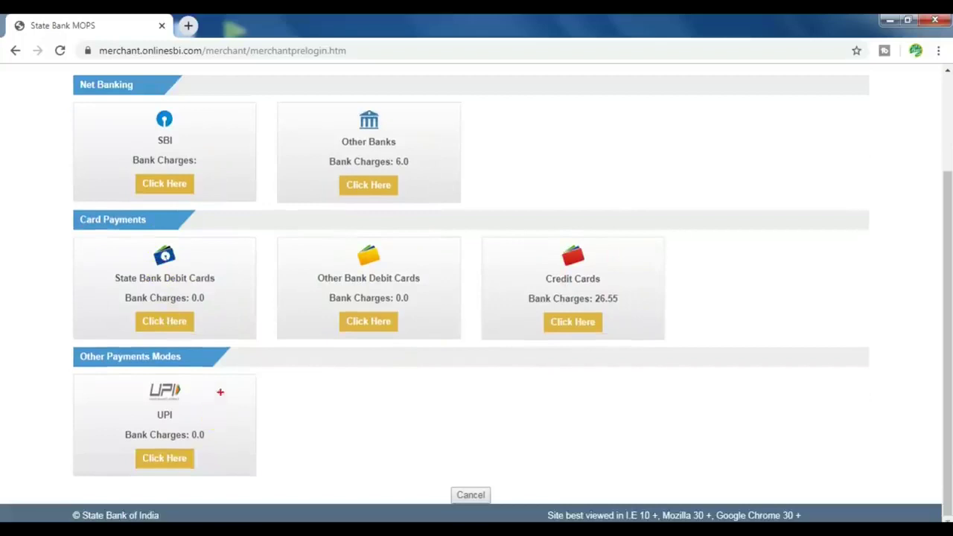
mouse_move(226, 374)
mouse_down()
mouse_move(184, 452)
mouse_move(112, 479)
mouse_up()
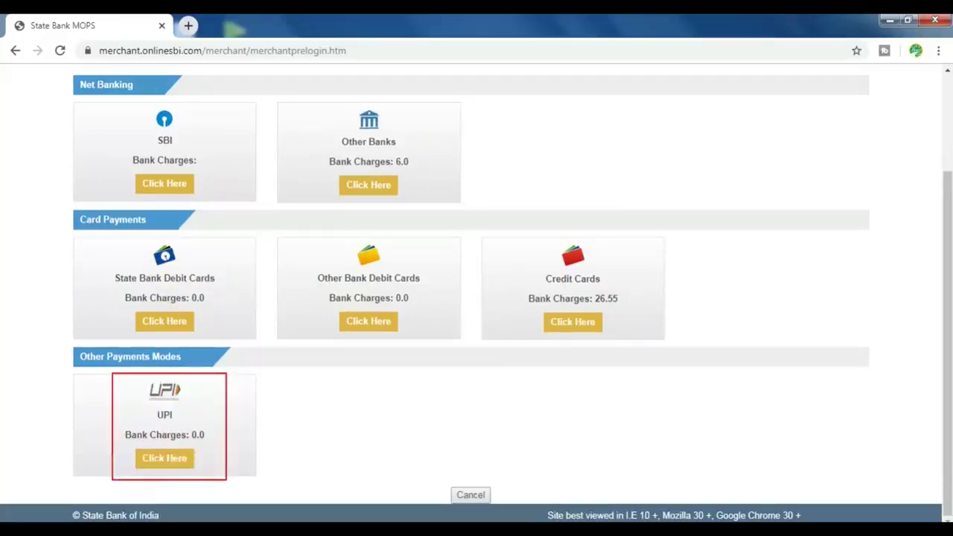
scroll(336, 372, up, 1)
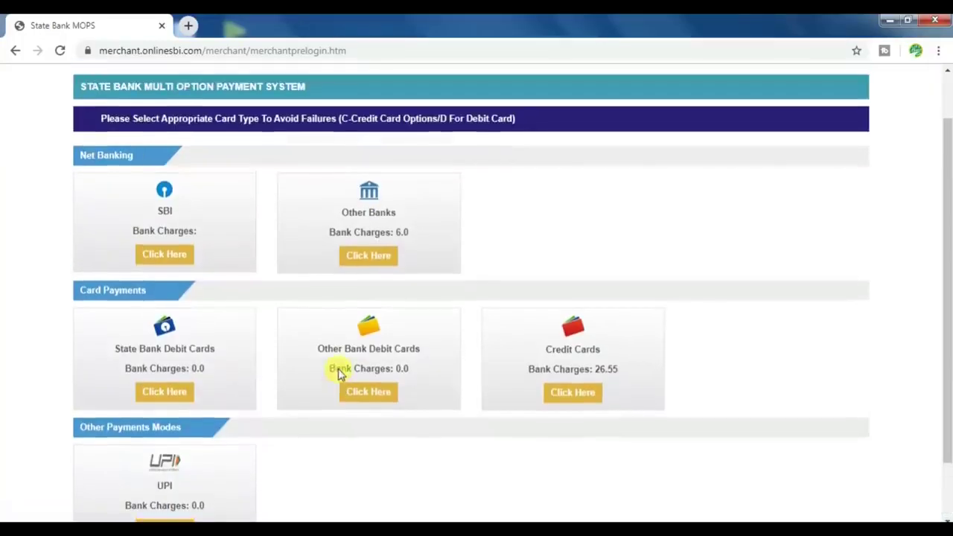
click(165, 254)
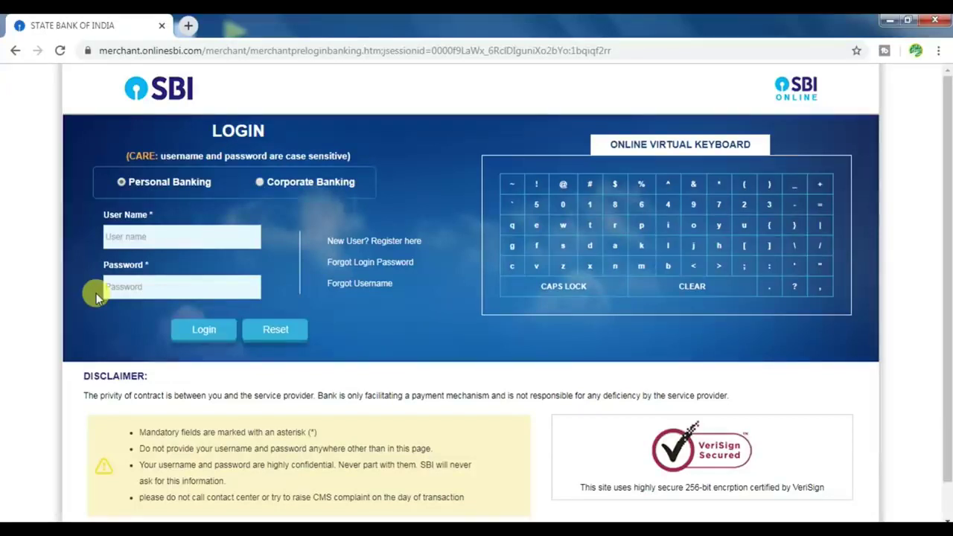
Load passportindia.gov.in in a new tab, close the State Bank tab, and dismiss both popups
click(185, 25)
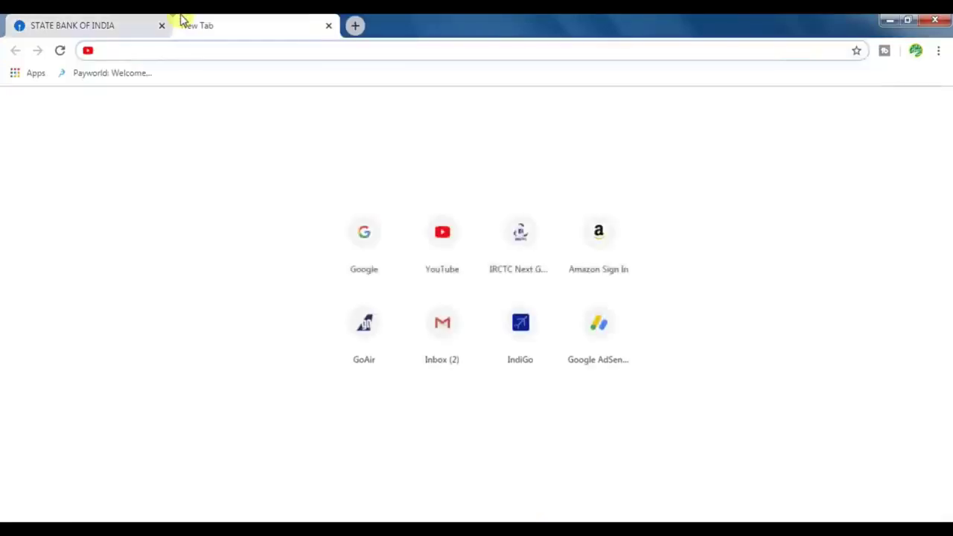
text(pa)
key(Return)
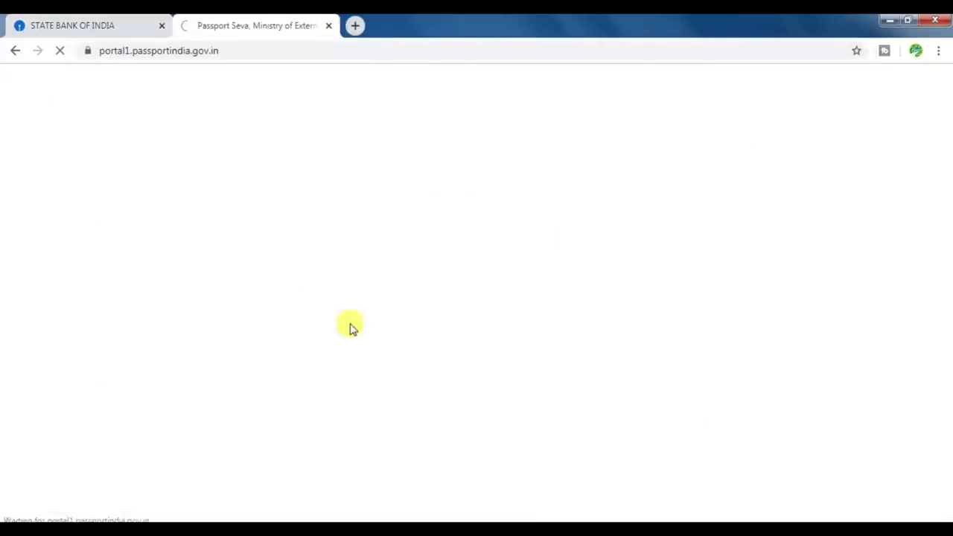
click(162, 26)
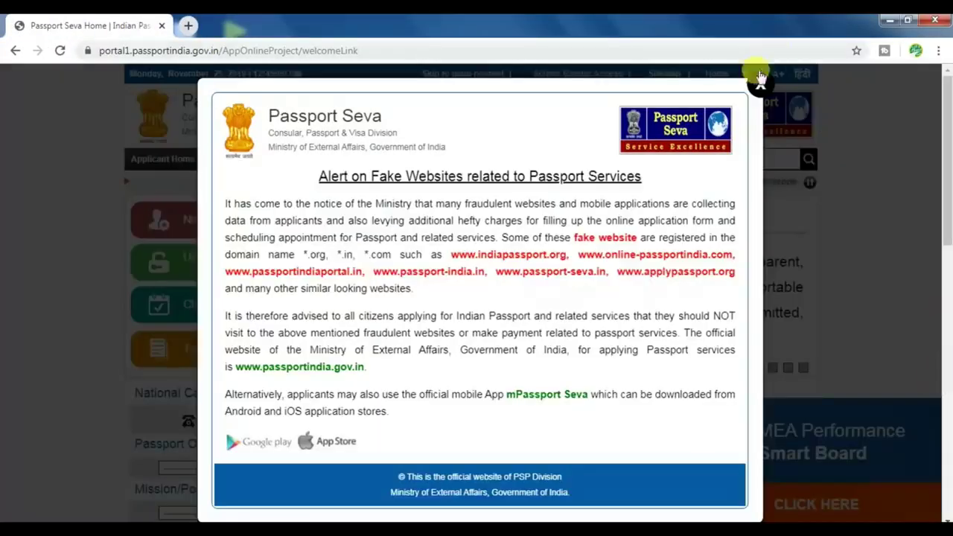
click(812, 153)
click(931, 407)
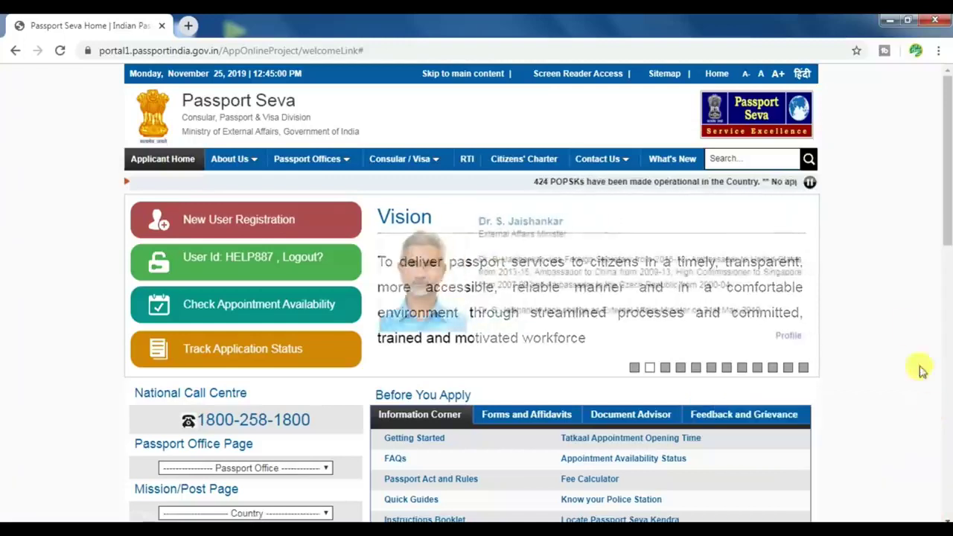